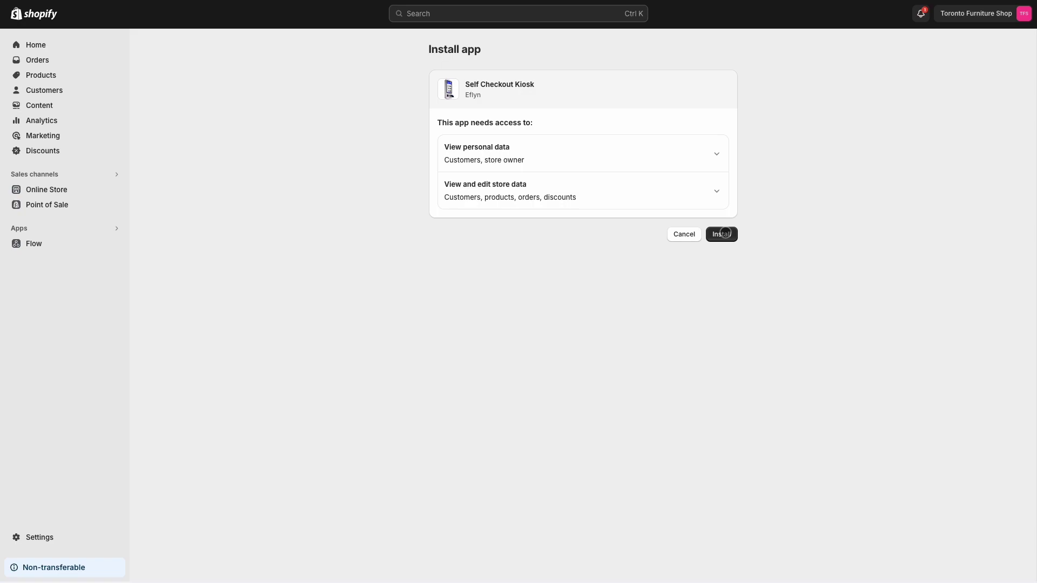
Approve installing the Self Checkout Kiosk app so its Shopify connection welcome page loads.
left_click(725, 232)
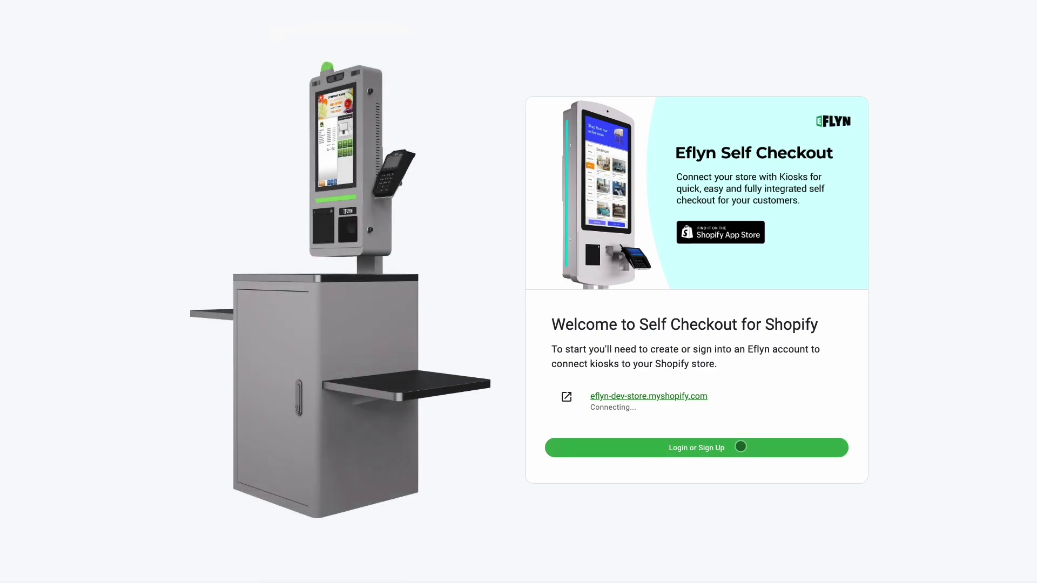
Sign up for a new Eflyn account with an email address and password.
left_click(741, 446)
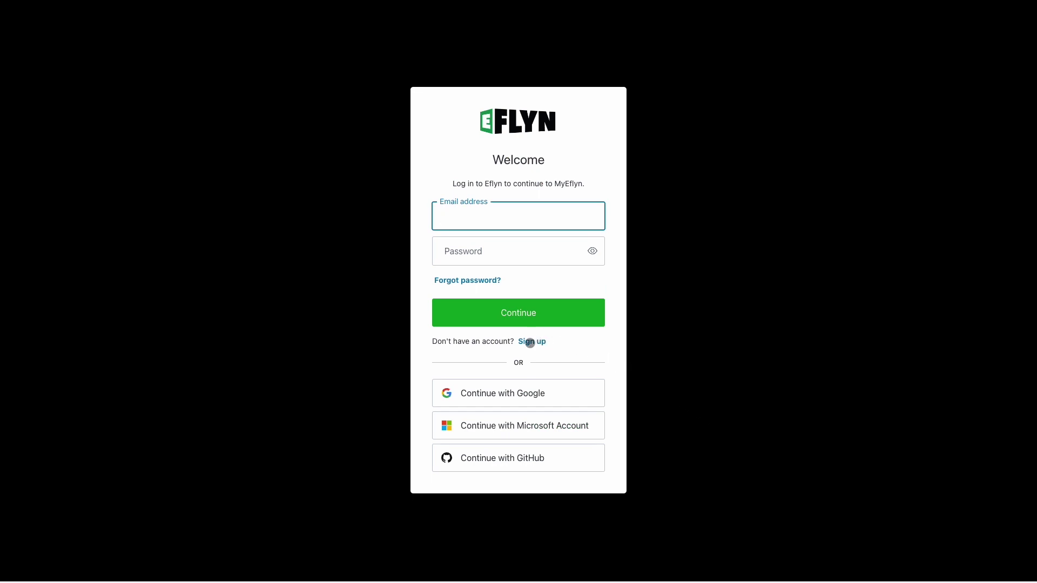
left_click(530, 342)
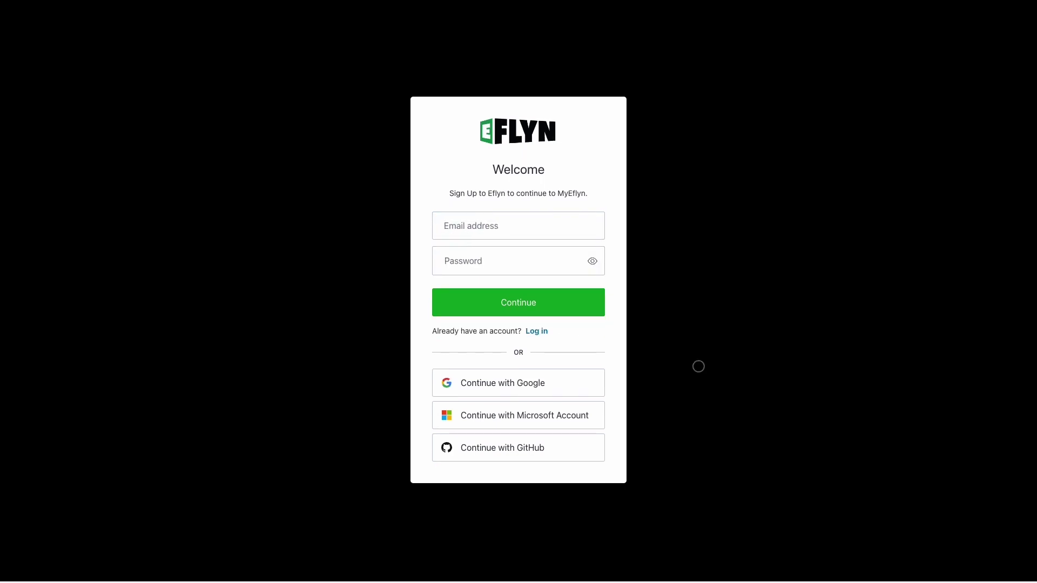
left_click(548, 227)
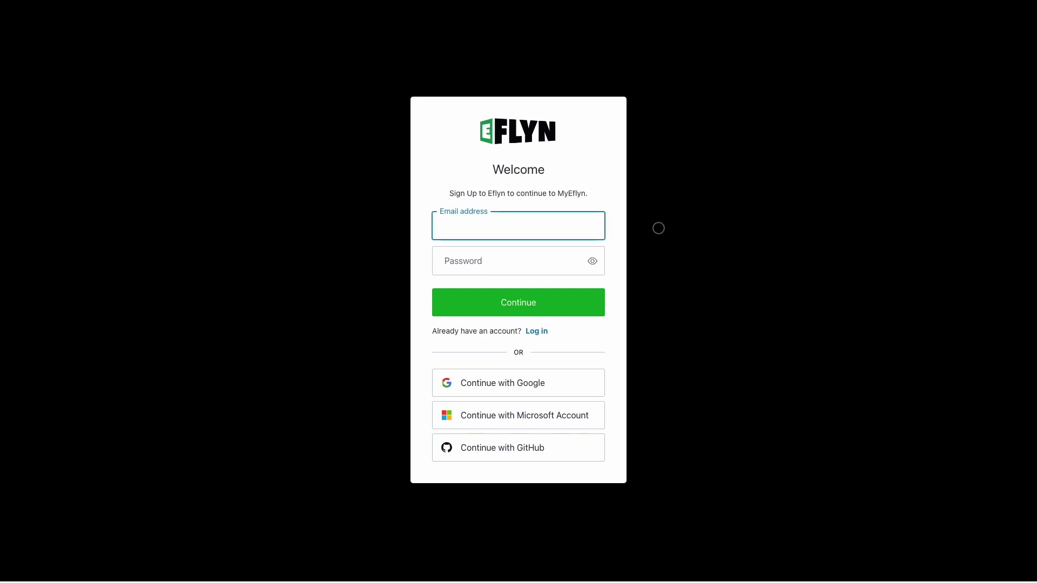
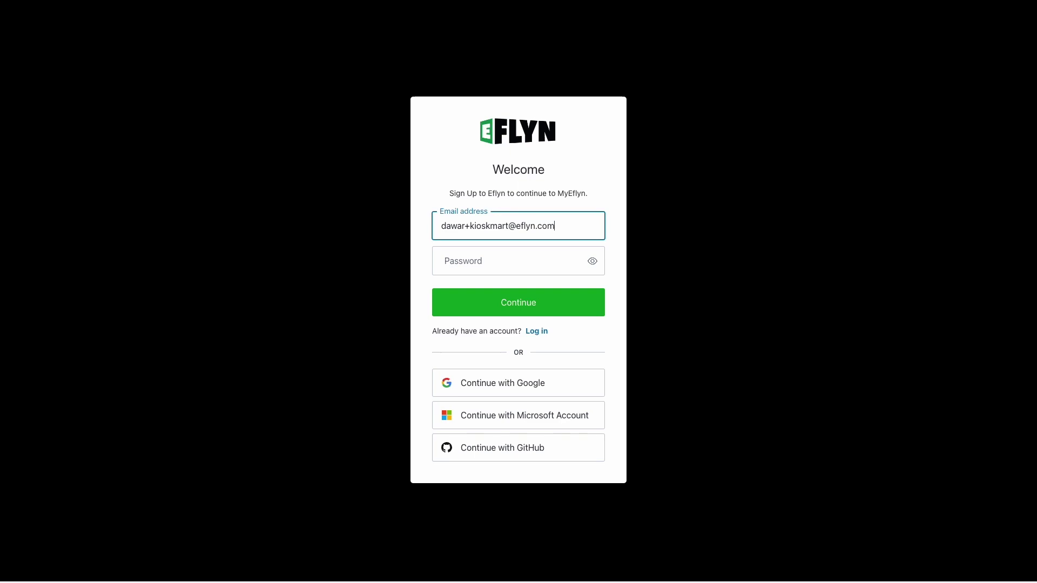
left_click(449, 261)
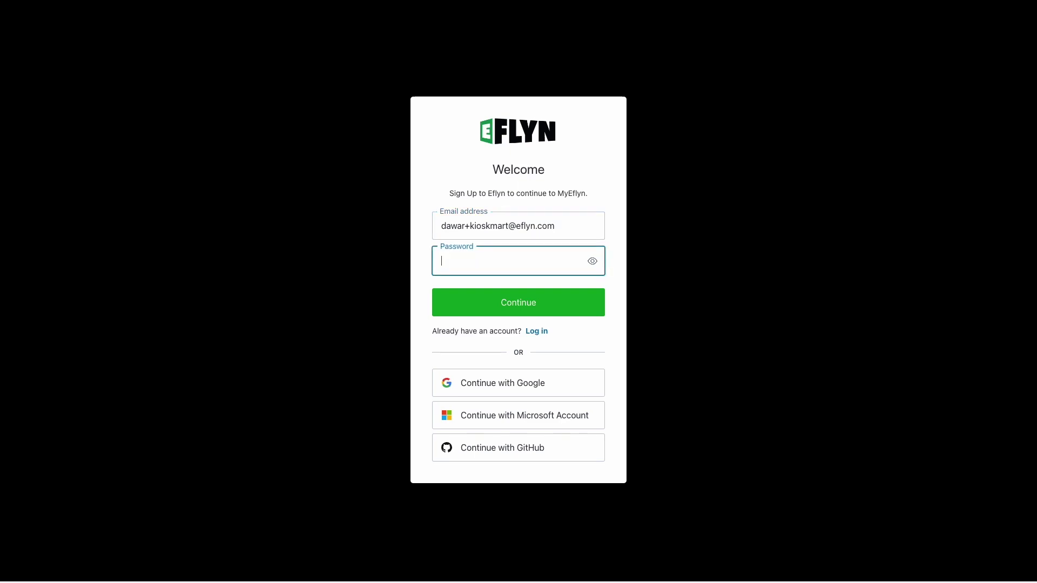
type("********")
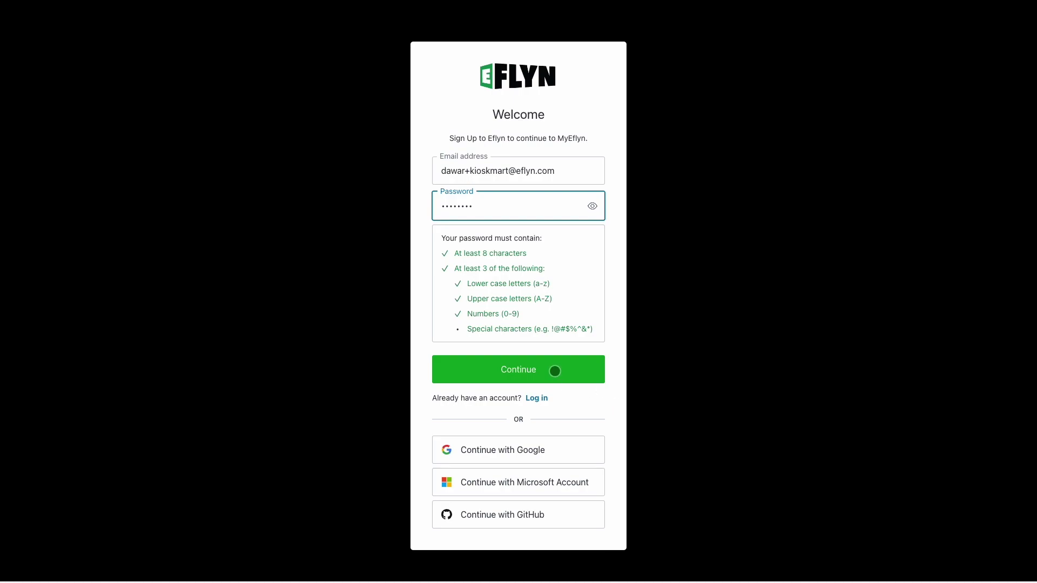
left_click(554, 371)
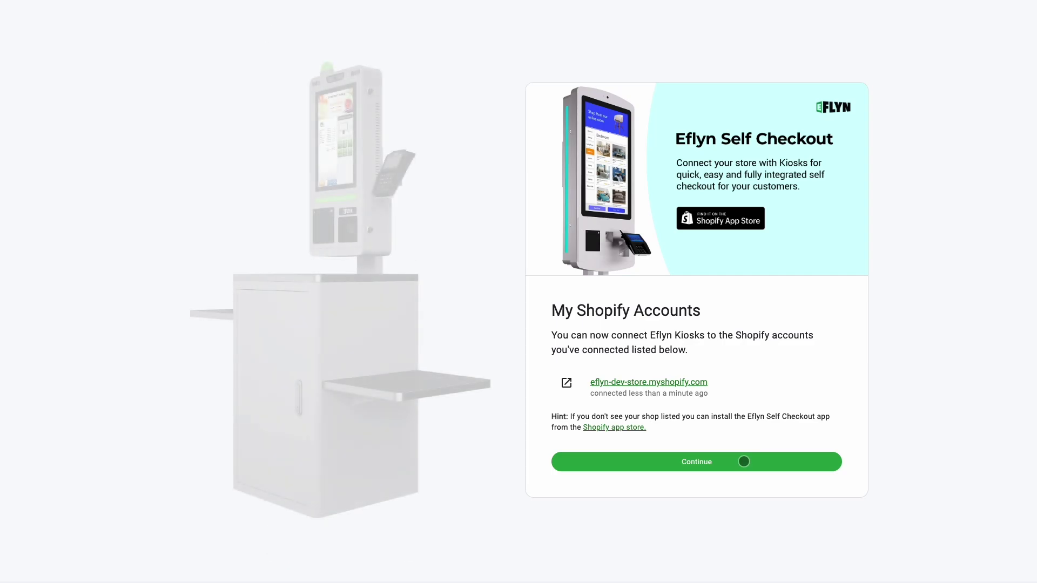
Continue with the connected store and create the 'kioskmart' workspace at kioskmart.myeflyn.com.
left_click(743, 461)
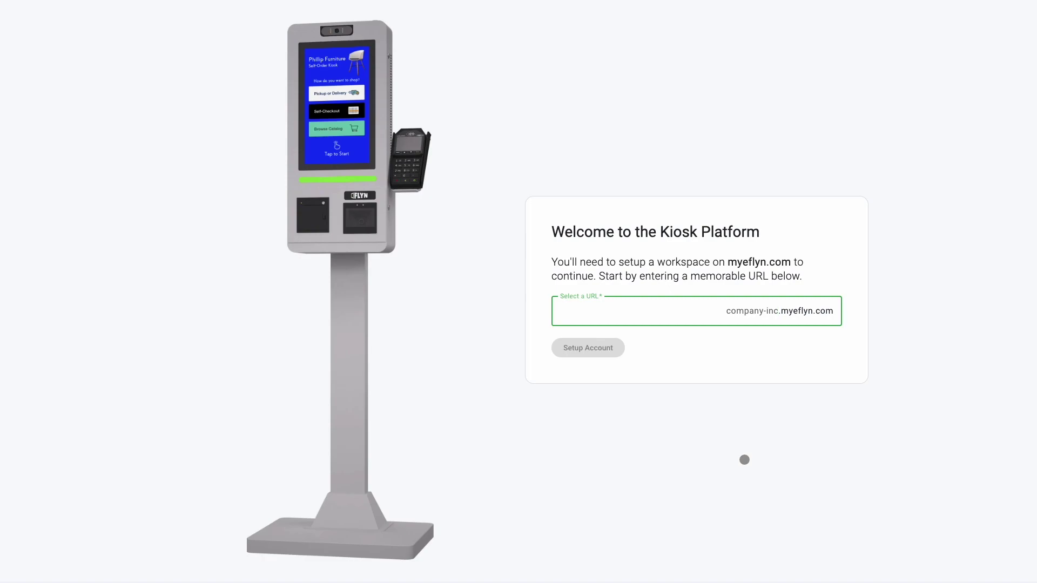
type("kioskmart")
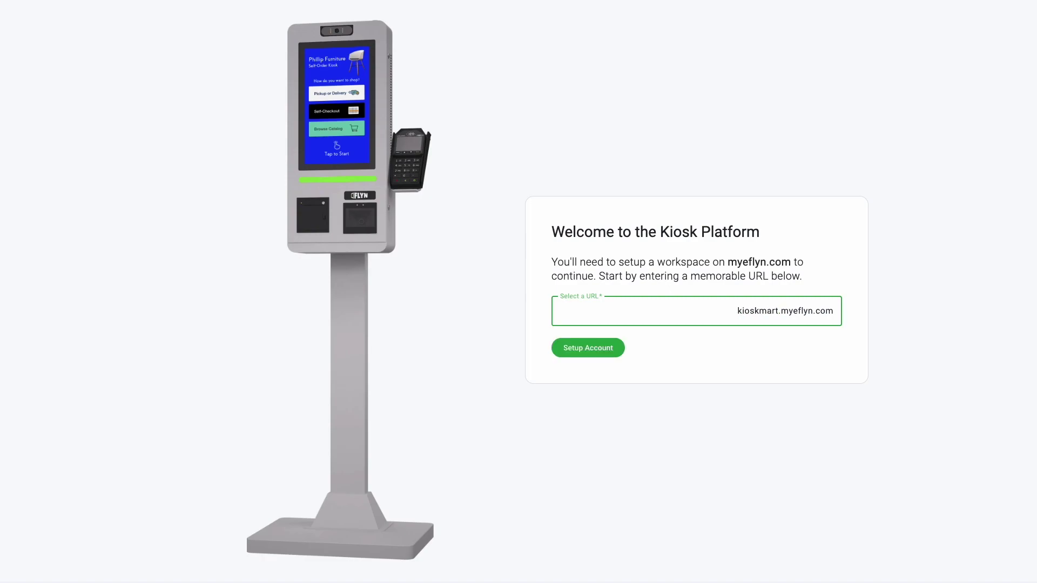
left_click(586, 349)
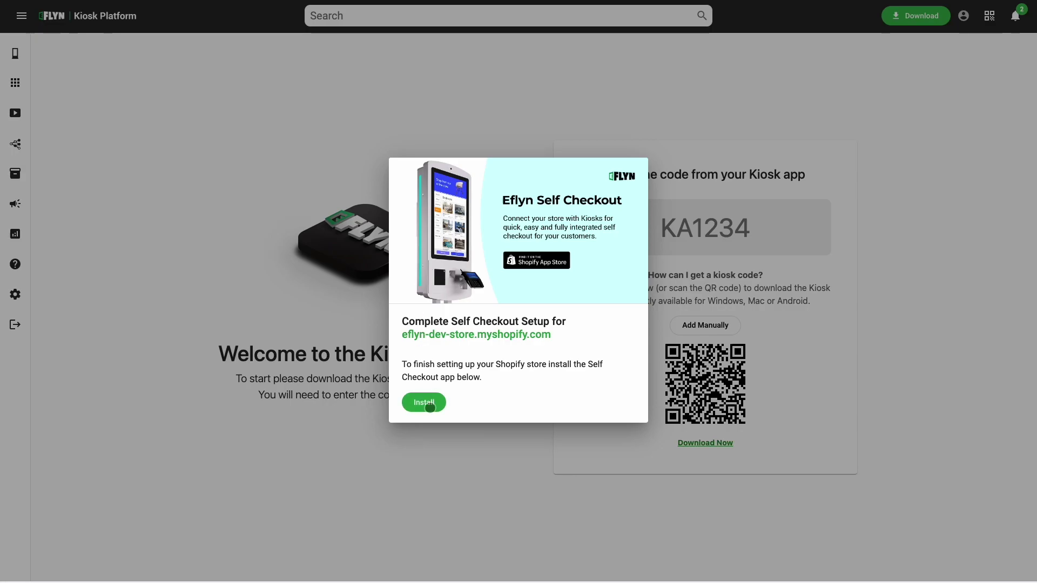
Install the Self Checkout app for eflyn-dev-store.myshopify.com and dismiss the success message.
left_click(427, 404)
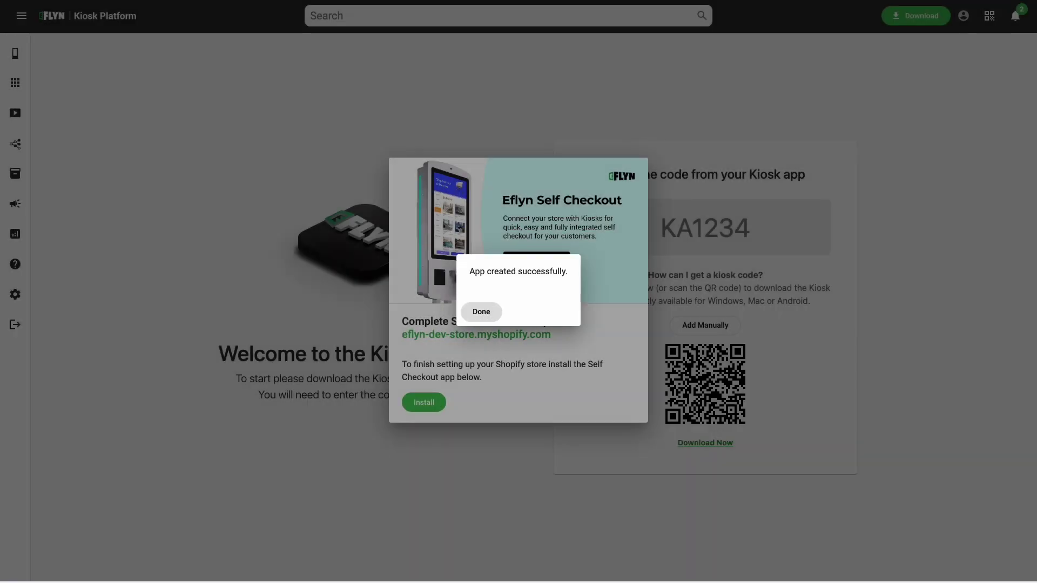
left_click(481, 311)
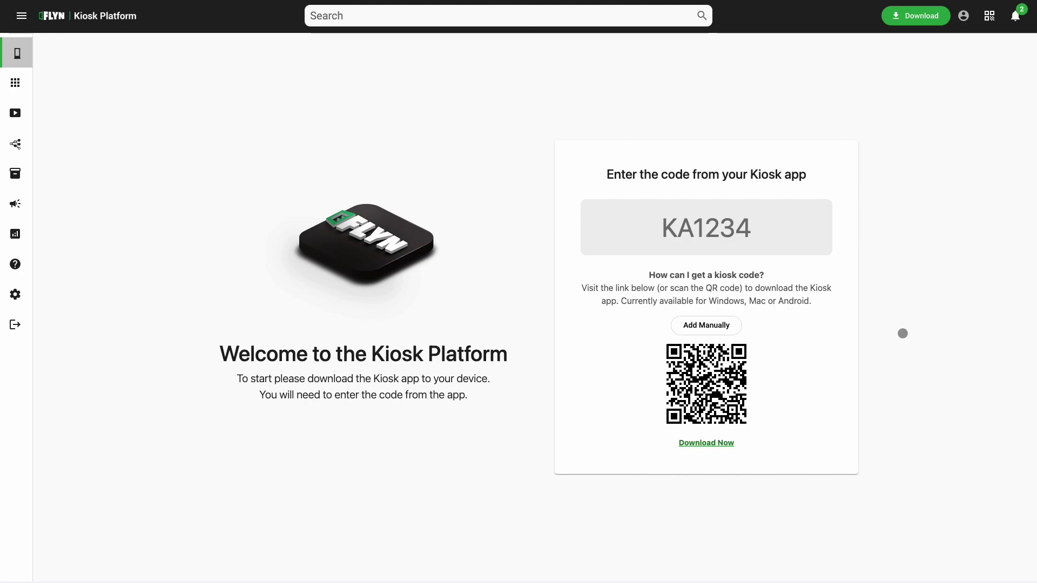
Manually create Kiosk 1 with its default name and assign it the Self Checkout channel.
left_click(699, 326)
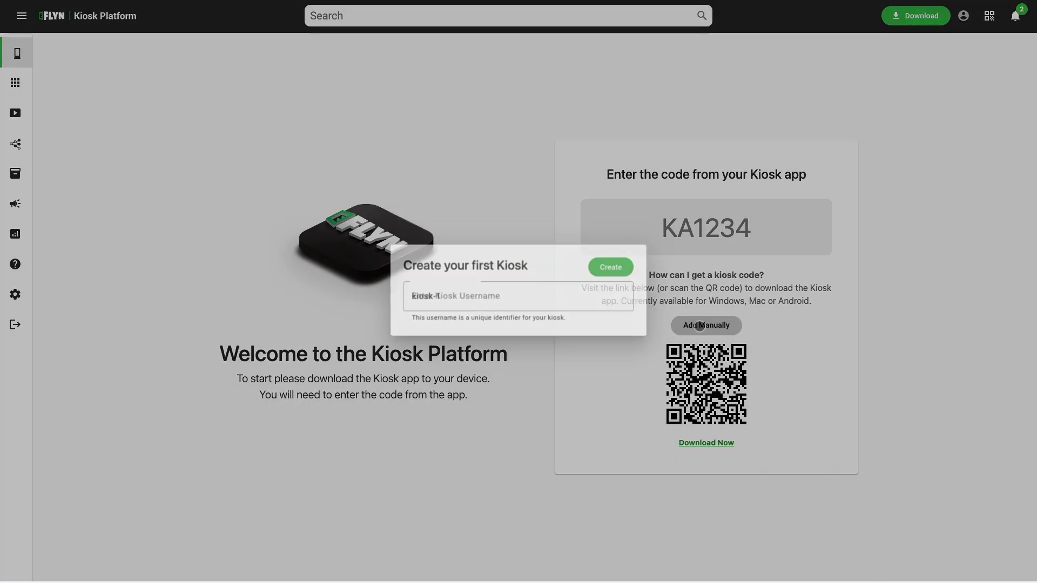
left_click(612, 266)
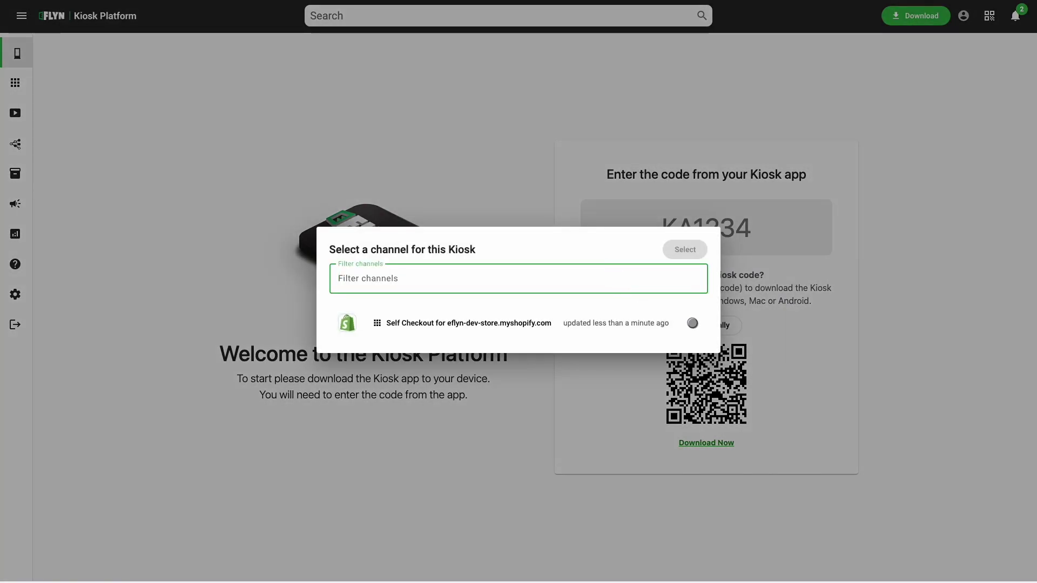
left_click(692, 323)
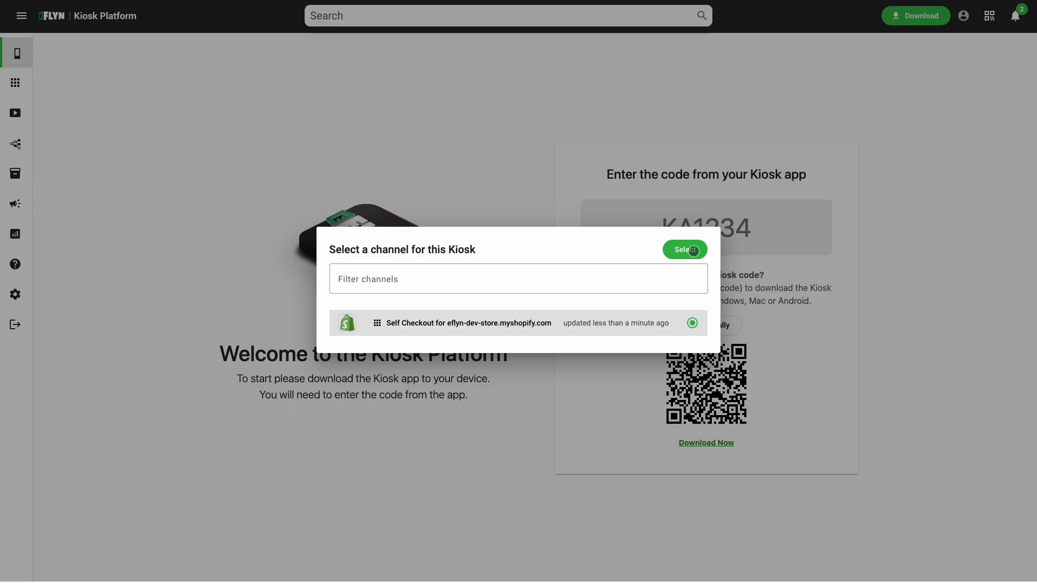
left_click(694, 251)
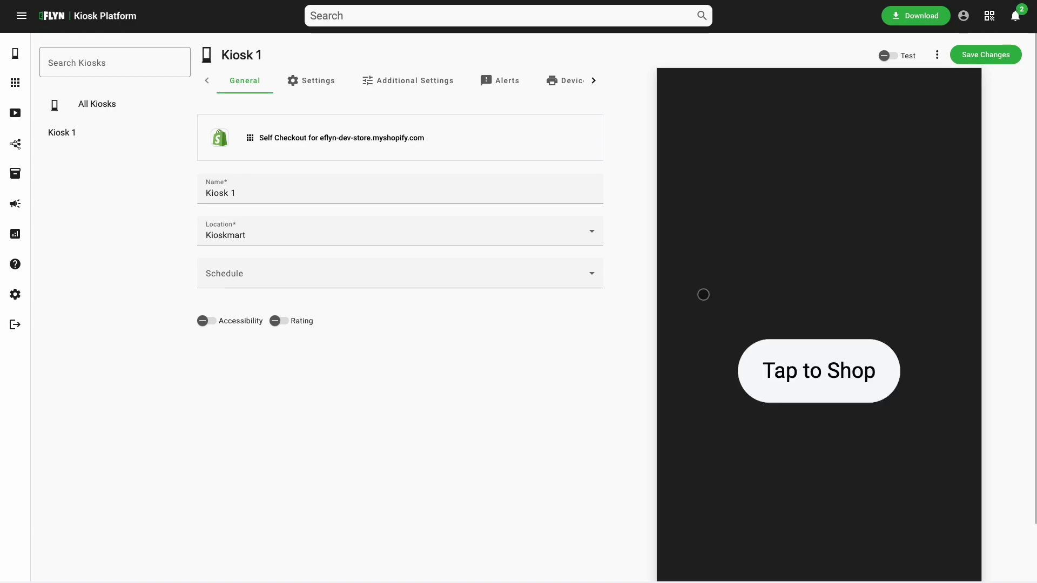
Narrow the page around the Kiosk 1 preview and start shopping from its Tap to Shop screen.
scroll(690, 295, "down", 1)
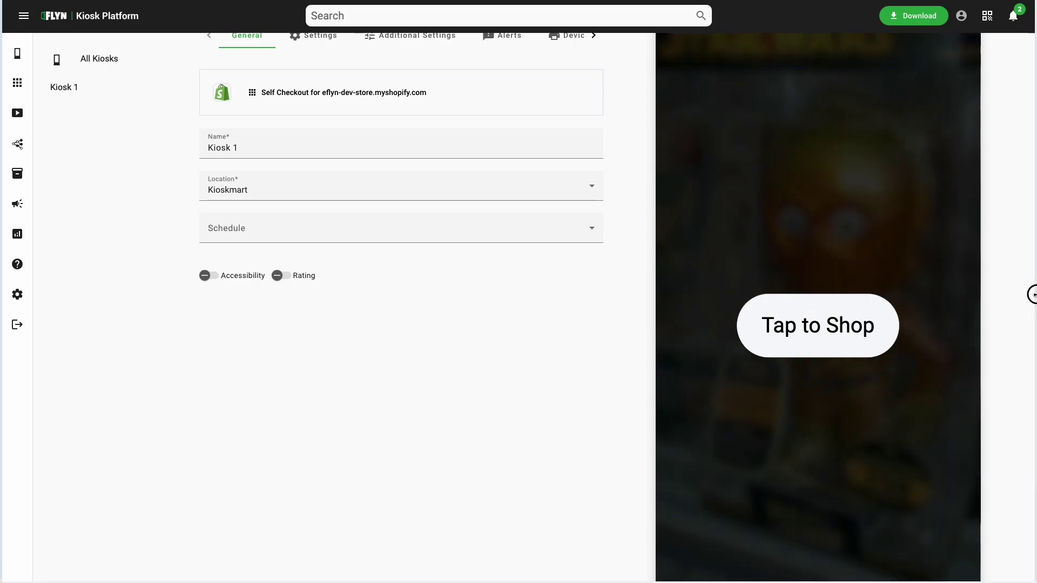
left_click_drag(1030, 292, 1007, 292)
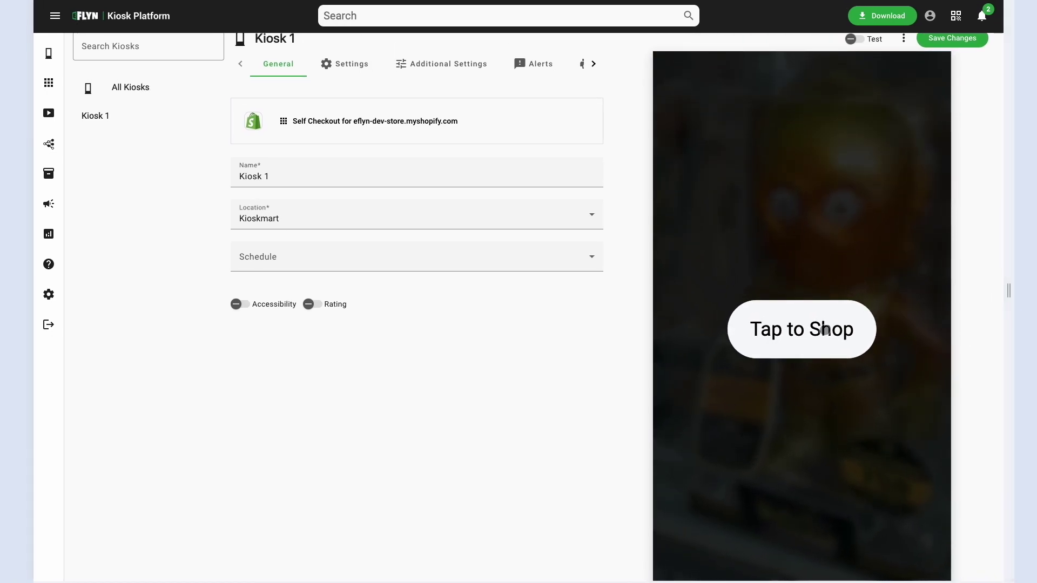
left_click(825, 330)
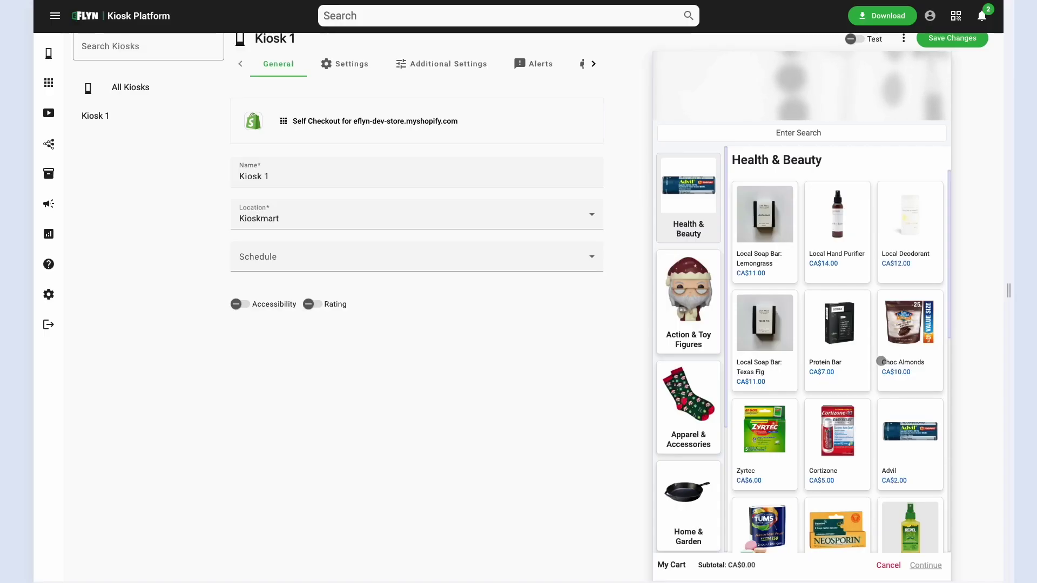
Browse the preview's categories and add two Protein Bars from Health & Beauty to the cart.
scroll(881, 360, "down", 1)
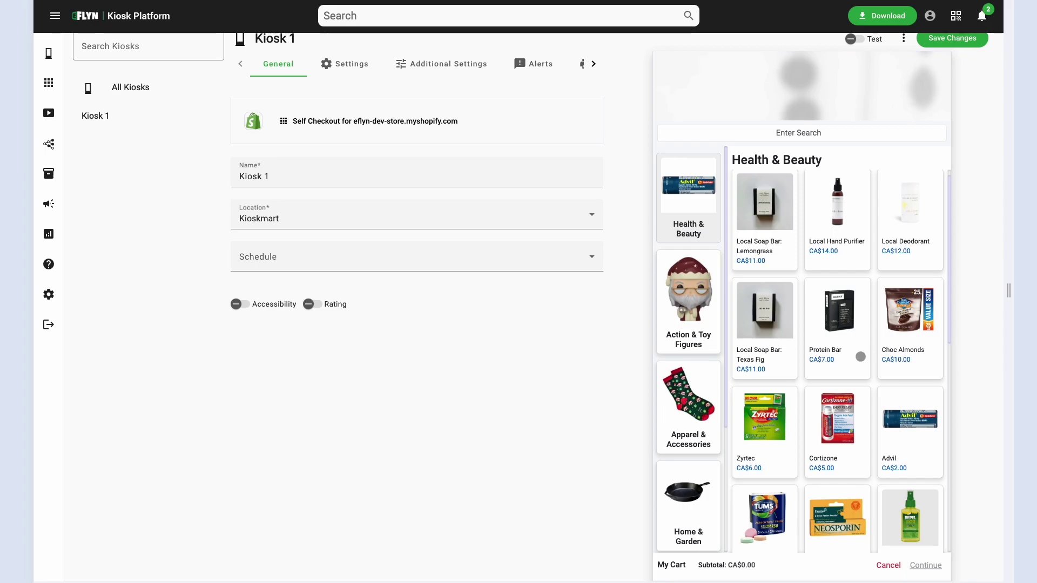
left_click(679, 285)
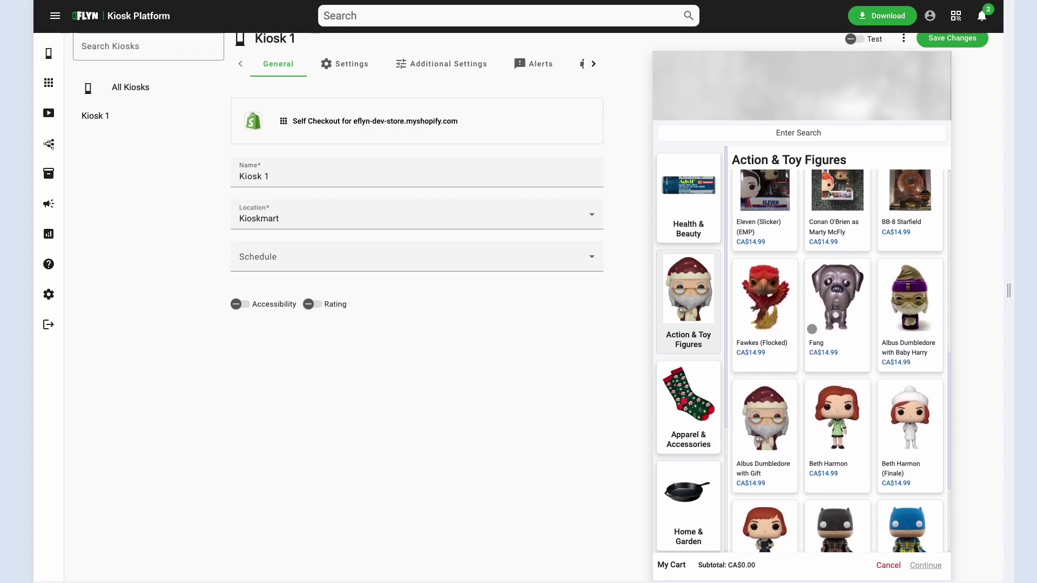
left_click(698, 407)
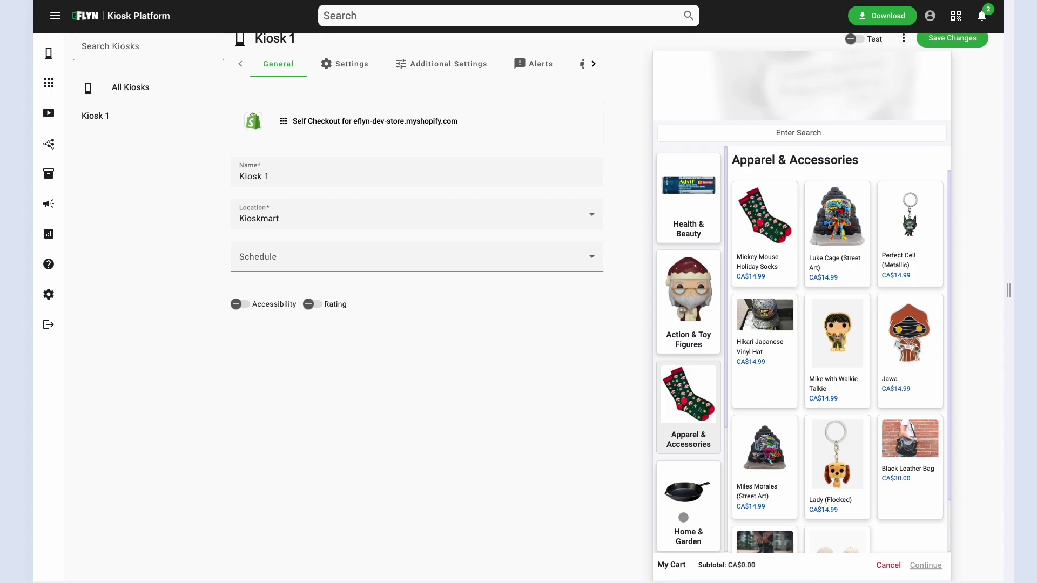
left_click(698, 229)
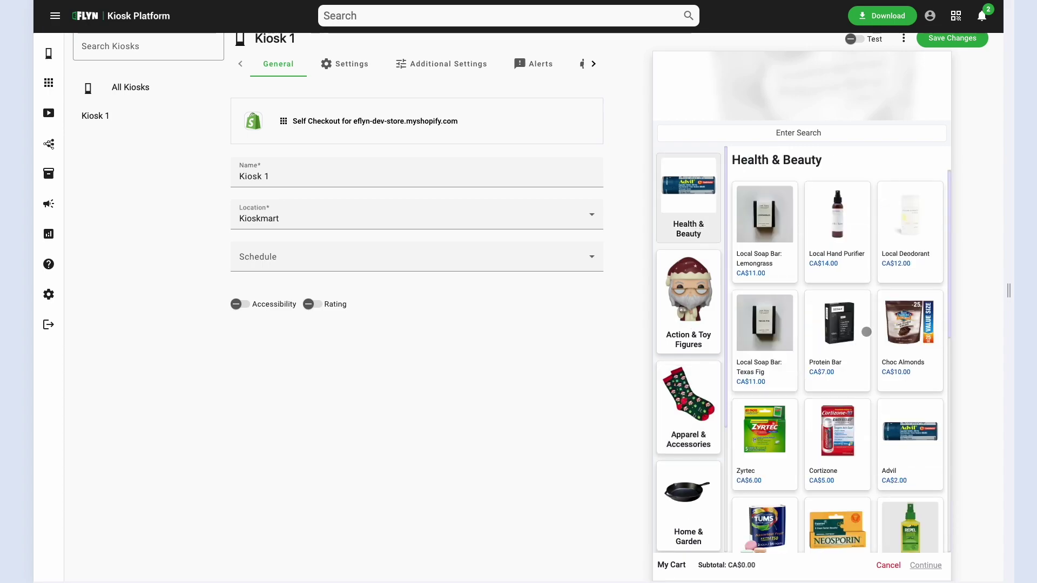
left_click(848, 340)
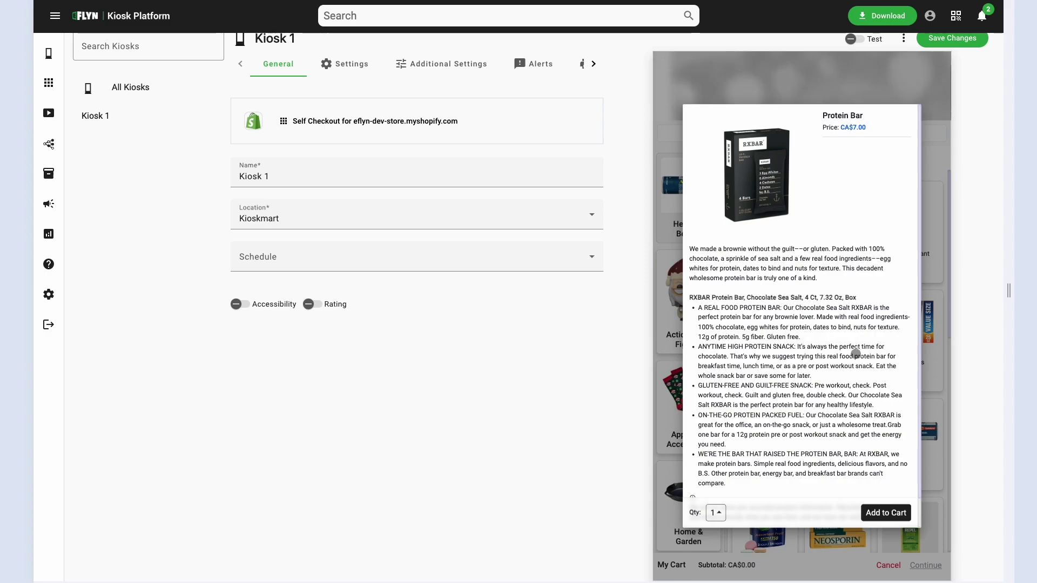
left_click(717, 512)
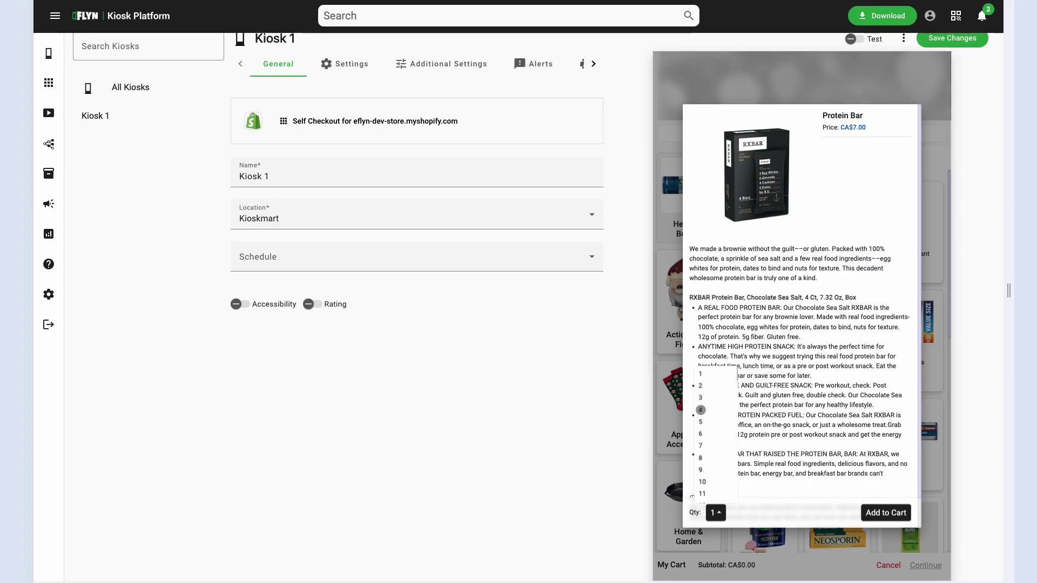
left_click(700, 385)
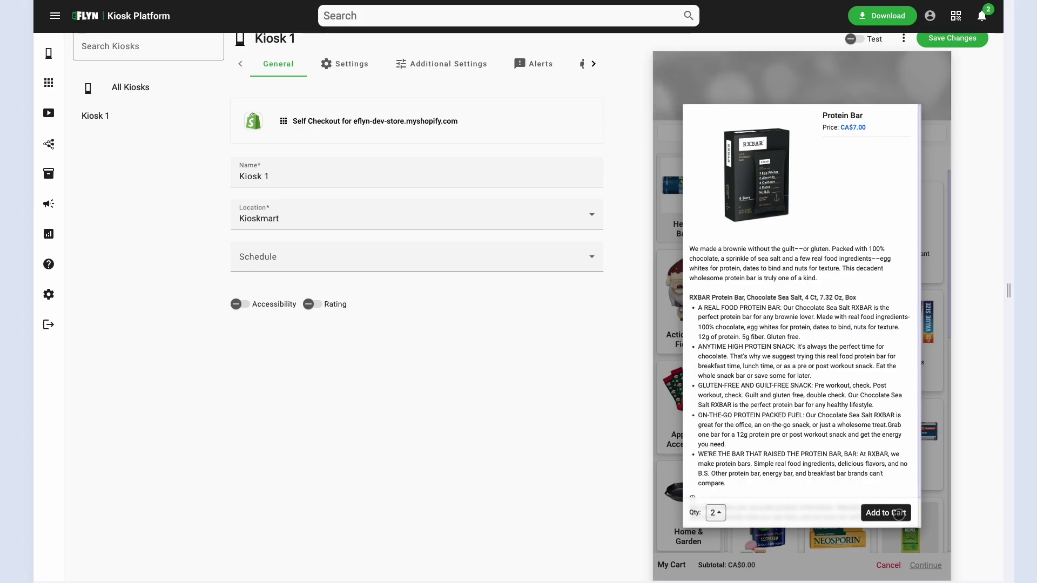
left_click(898, 513)
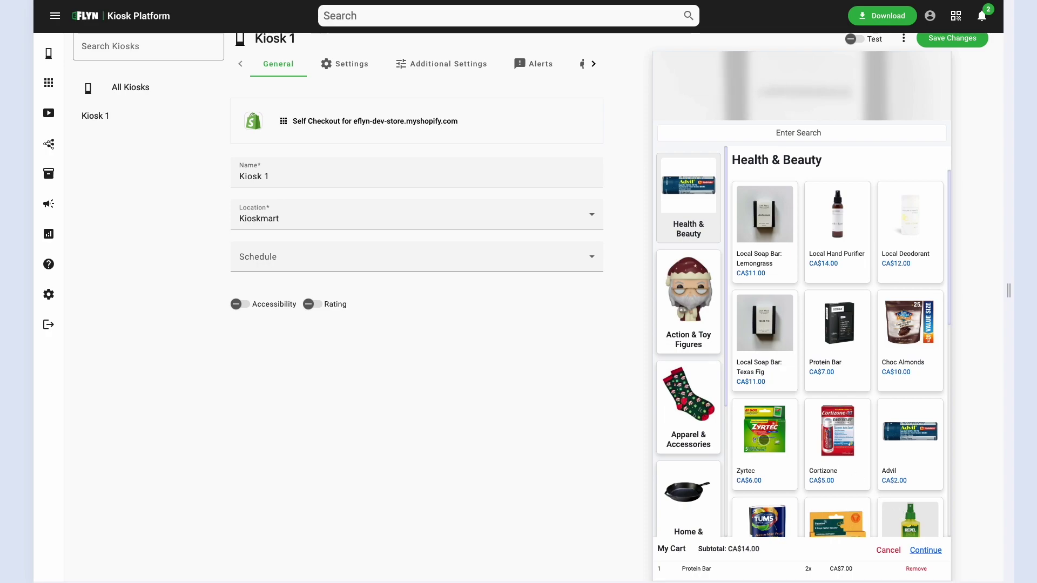
Add Fiji Bottled Water and ACTII popcorn from Snack Foods, then proceed to cart review.
left_click(689, 486)
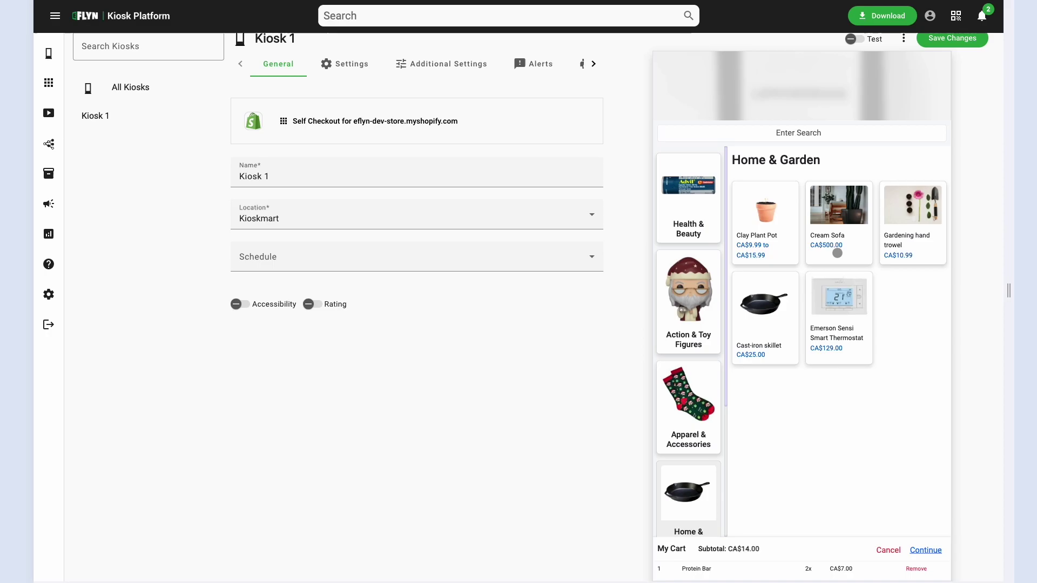
scroll(694, 407, "down", 3)
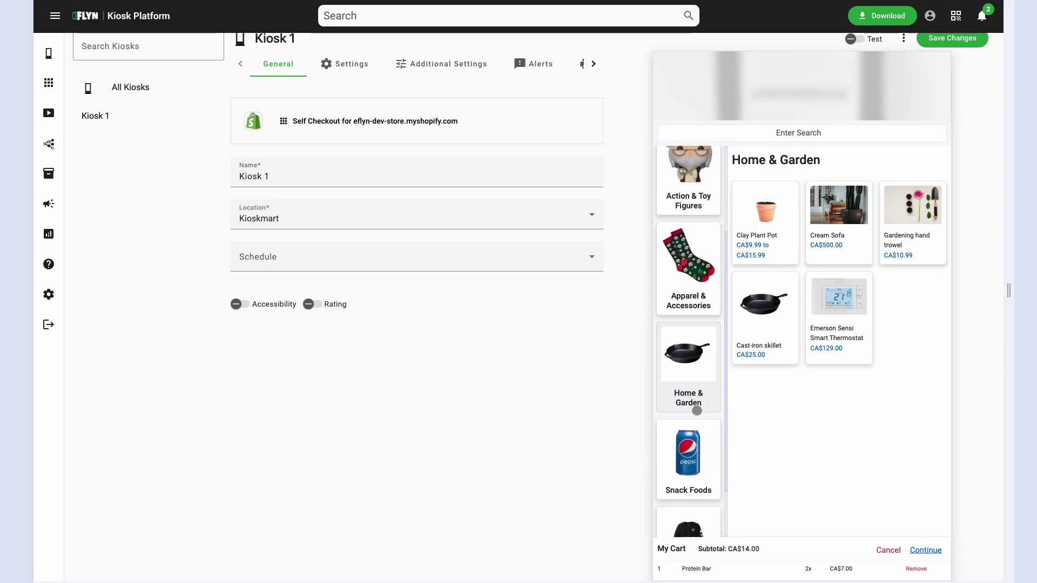
left_click(689, 411)
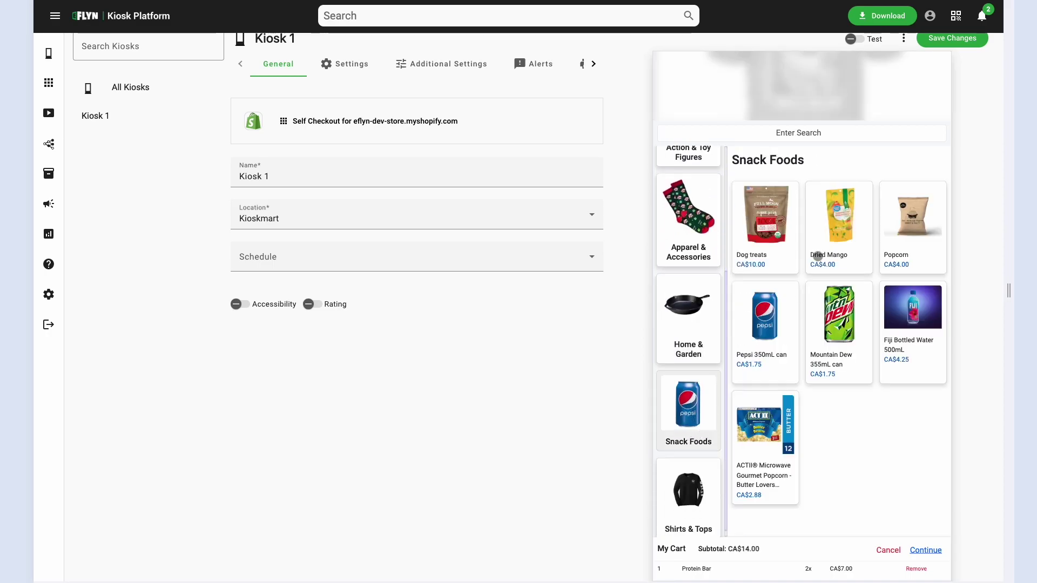
left_click(896, 329)
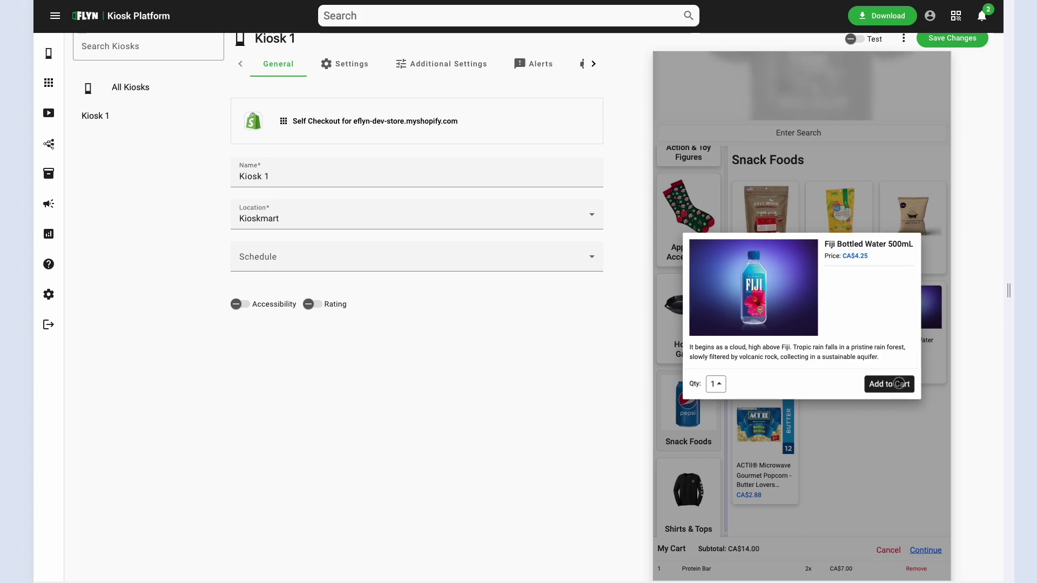
left_click(898, 384)
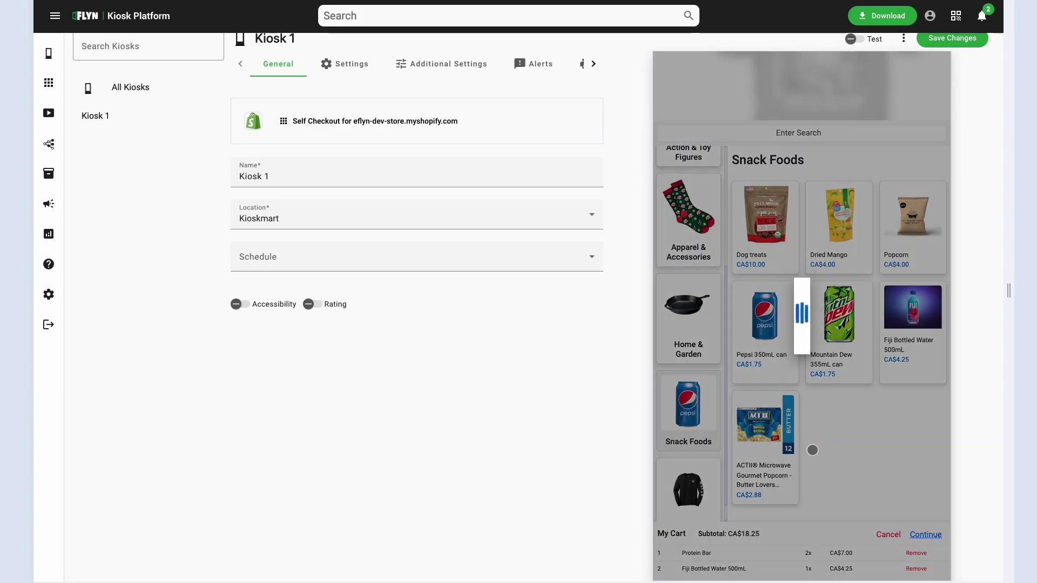
left_click(796, 449)
left_click(891, 401)
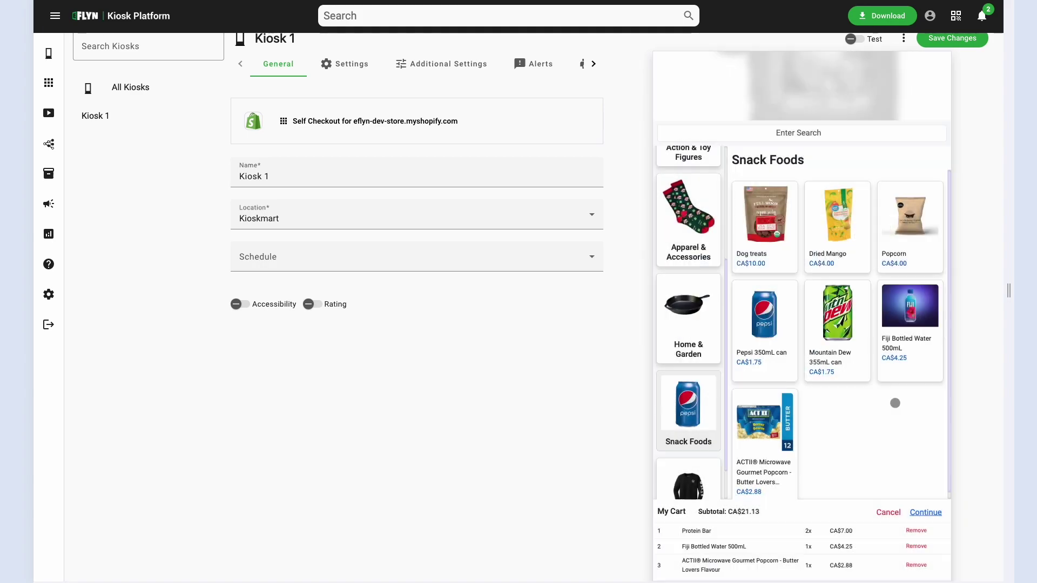
left_click(926, 513)
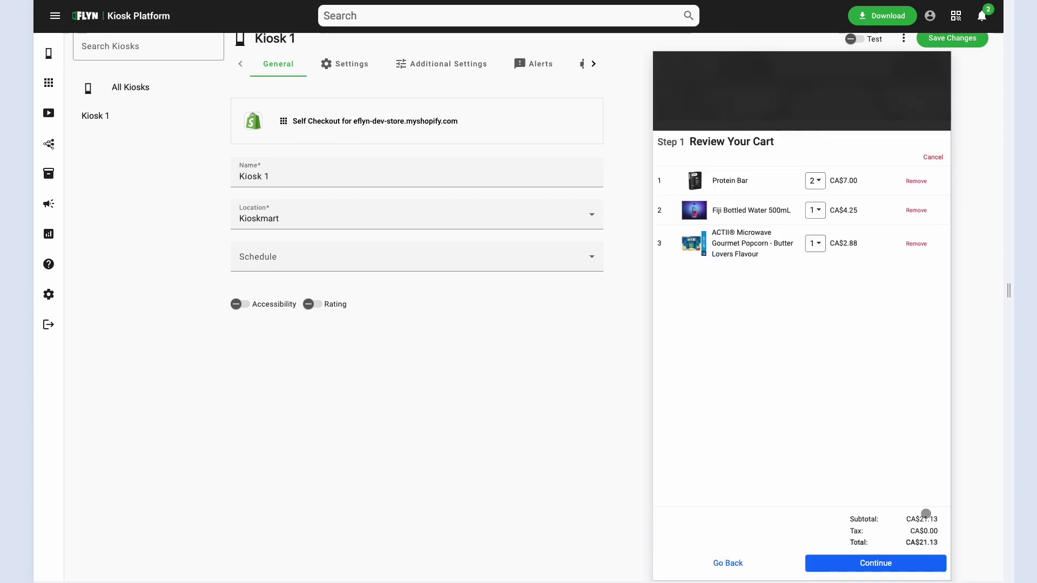
Continue from Step 1 Review Your Cart to Step 2 Your Info in the kiosk preview.
left_click(906, 563)
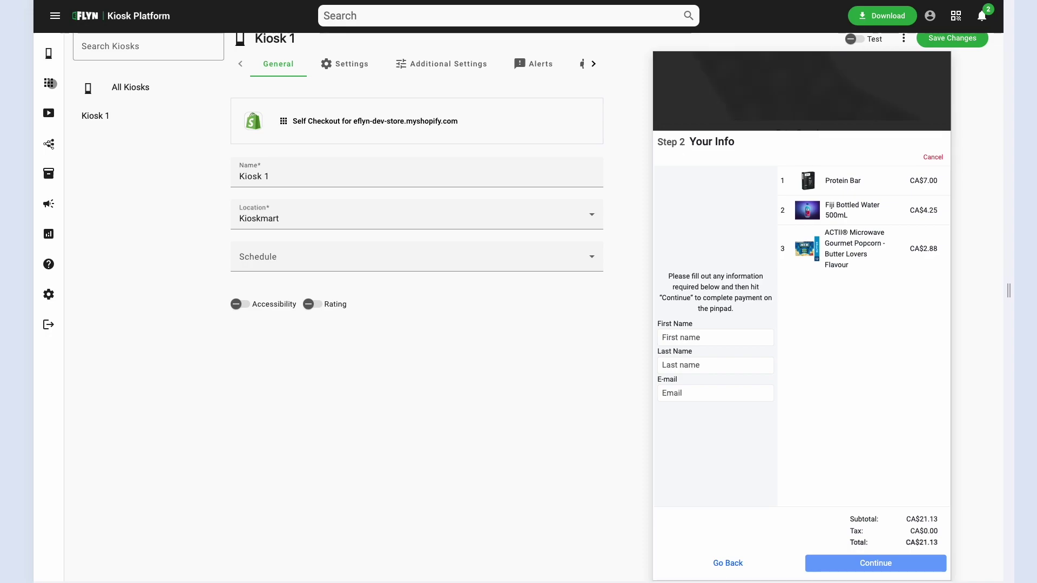
Pin Shopify Checkout from the Apps list and open the Self Checkout app settings.
left_click(50, 83)
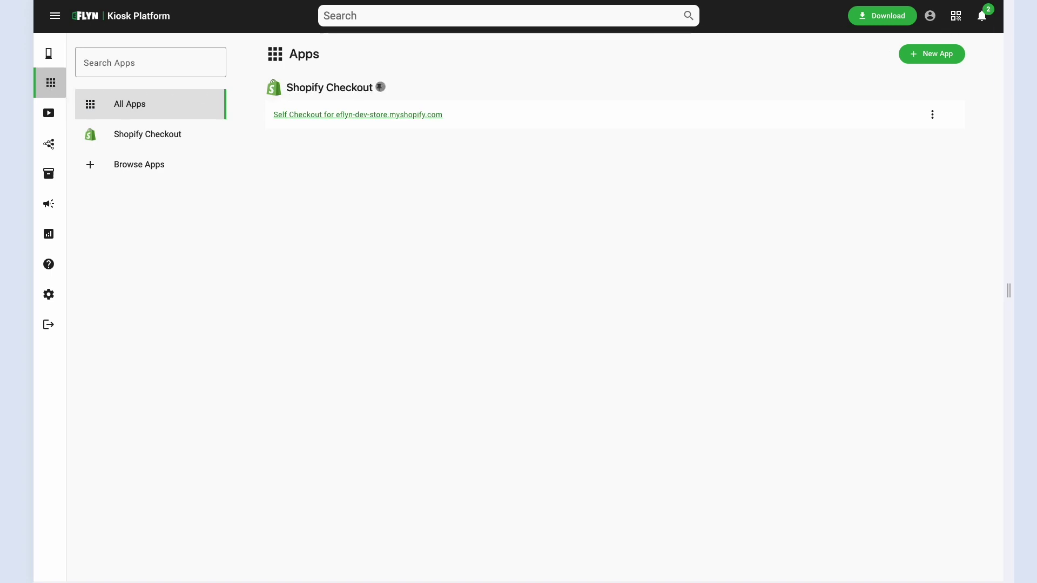
left_click(380, 87)
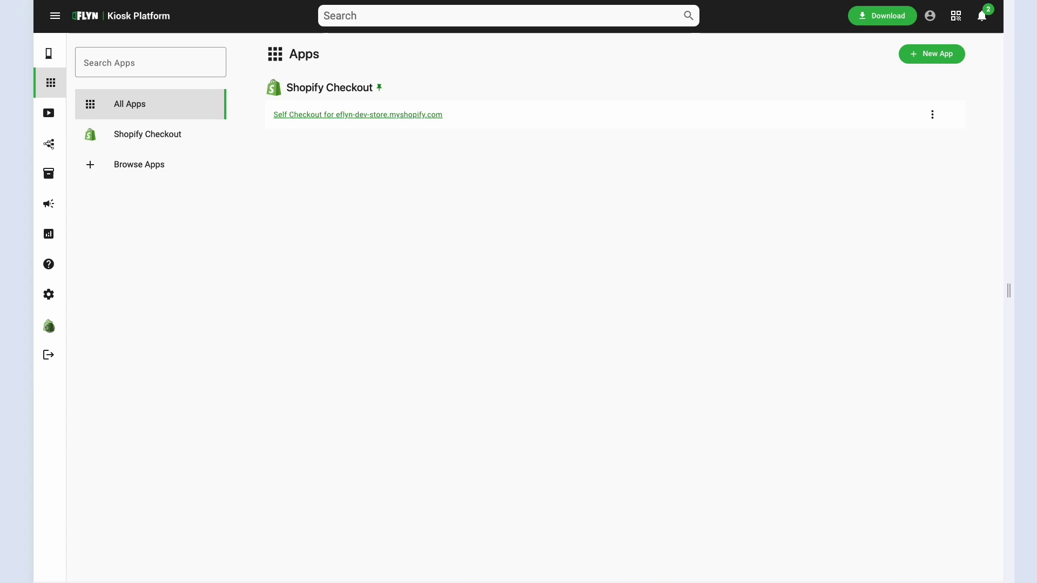
left_click(49, 326)
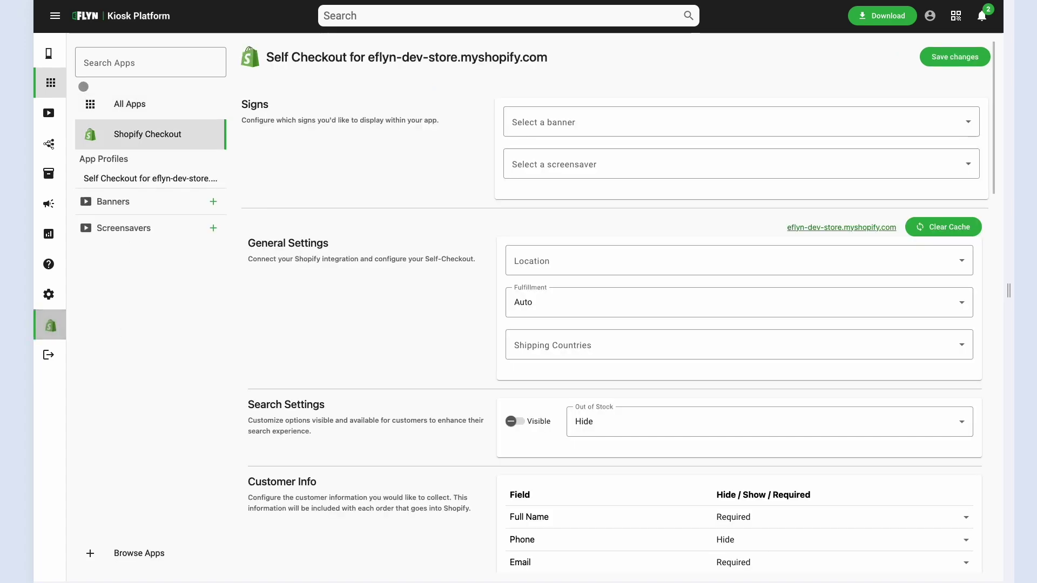
Look at the Kiosk 1 page, then return to the Shopify Checkout app settings.
left_click(51, 54)
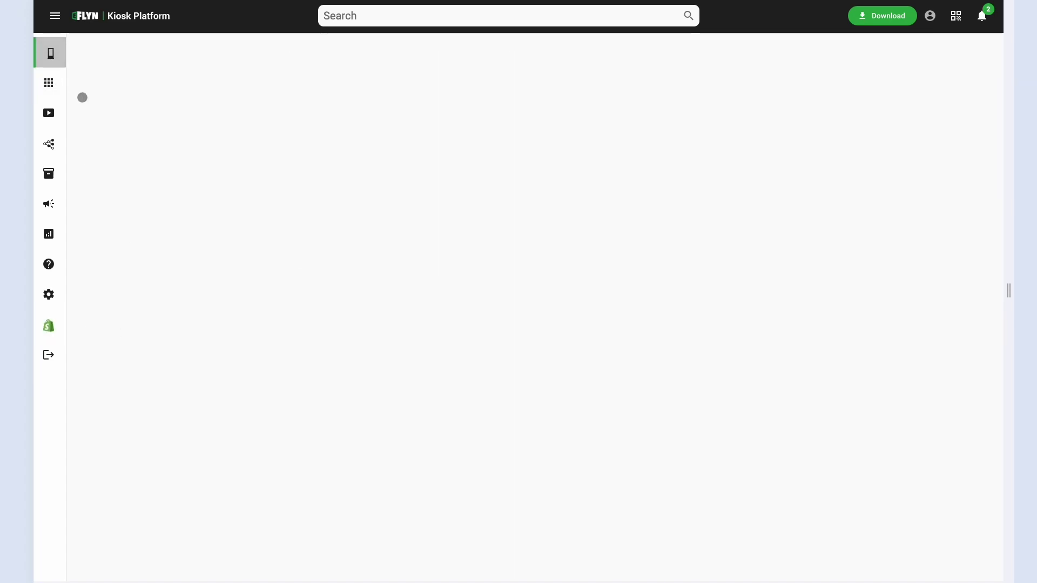
left_click(142, 185)
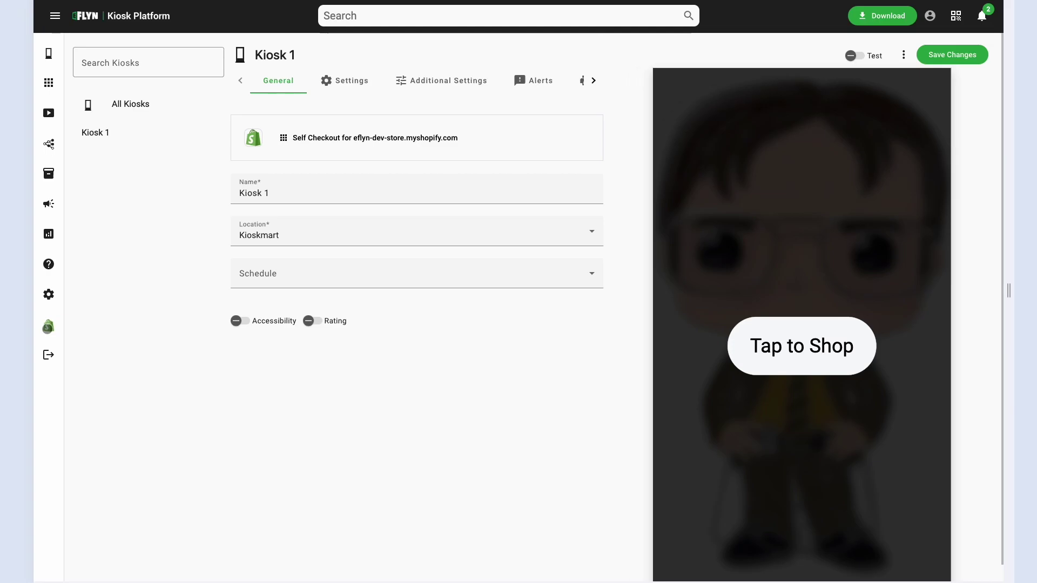
left_click(49, 326)
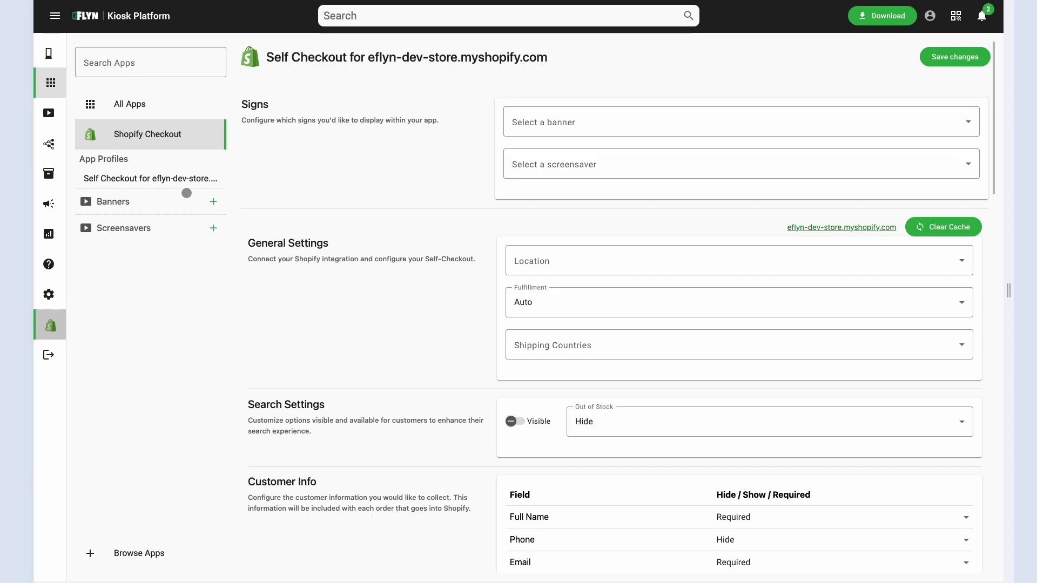
Create a menu entry for the Action & Toy Figures collection and drag it directly below Health & Beauty.
scroll(410, 243, "down", 10)
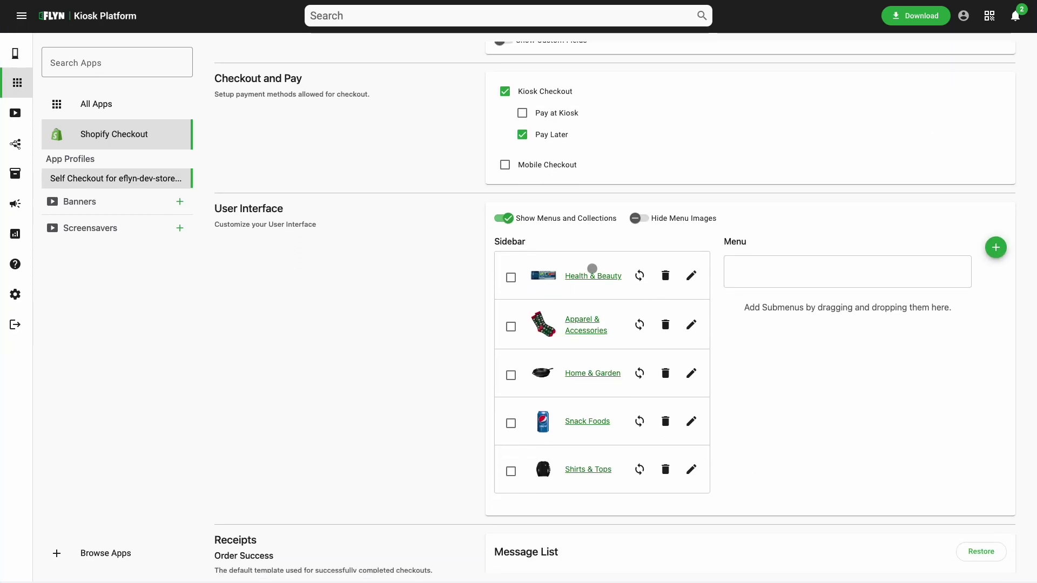
scroll(582, 388, "up", 1)
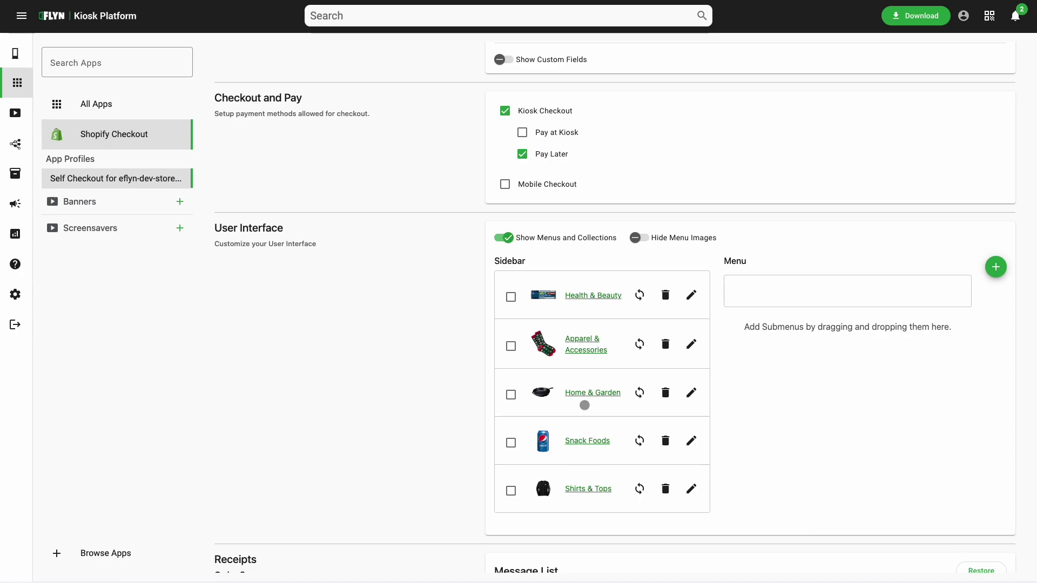
scroll(584, 392, "down", 1)
left_click(585, 392)
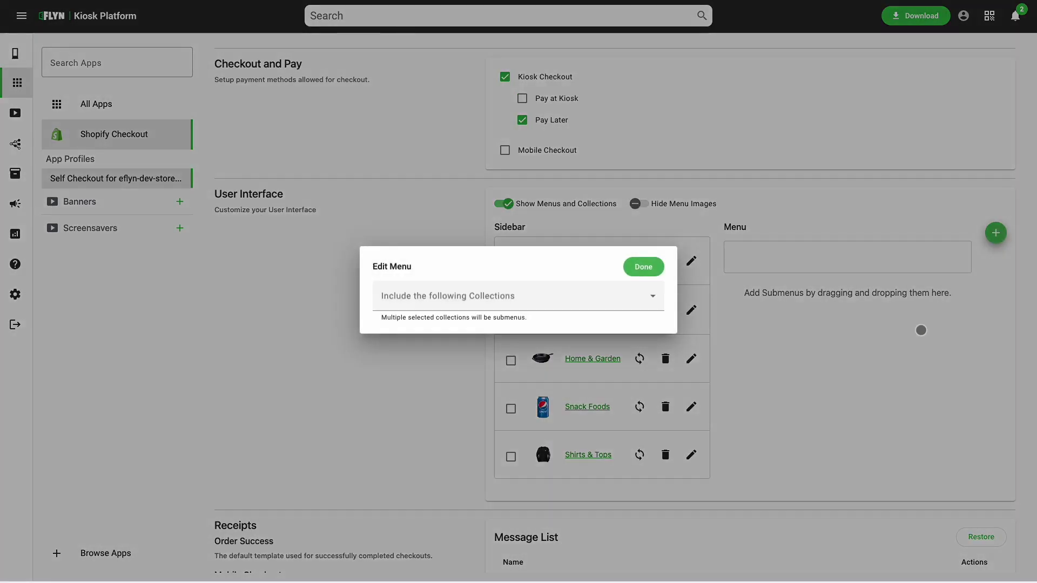
left_click(584, 302)
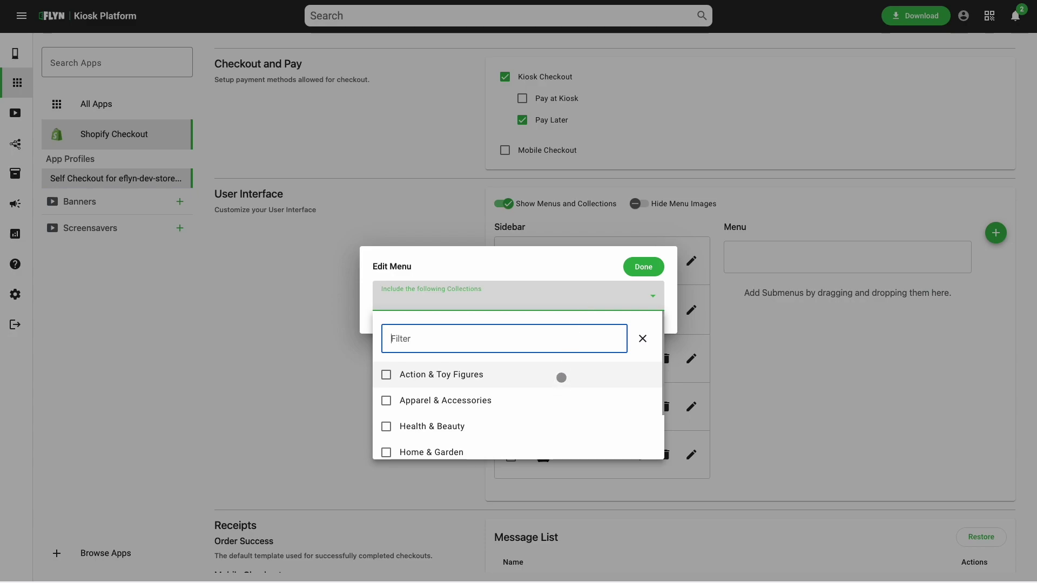
left_click(561, 377)
left_click(578, 248)
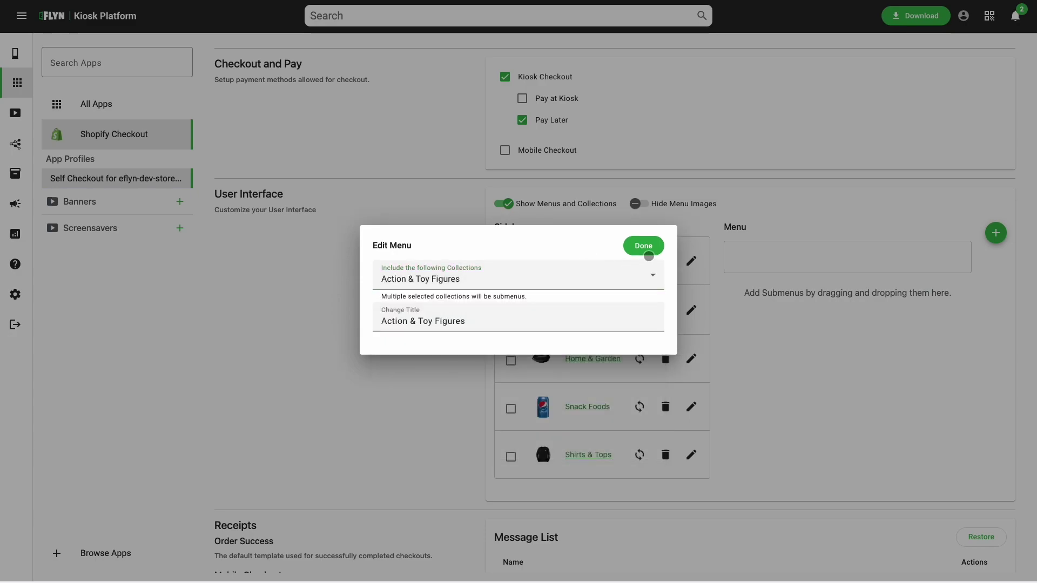
left_click(650, 248)
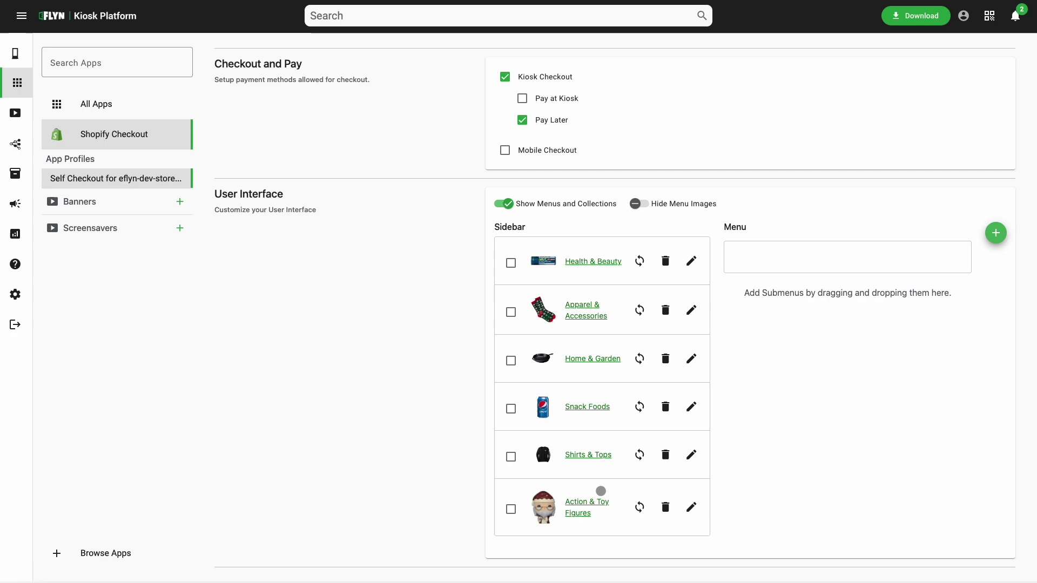
mouse_move(600, 490)
left_mouse_down()
mouse_move(604, 267)
mouse_move(602, 306)
left_mouse_up()
scroll(834, 416, "down", 12)
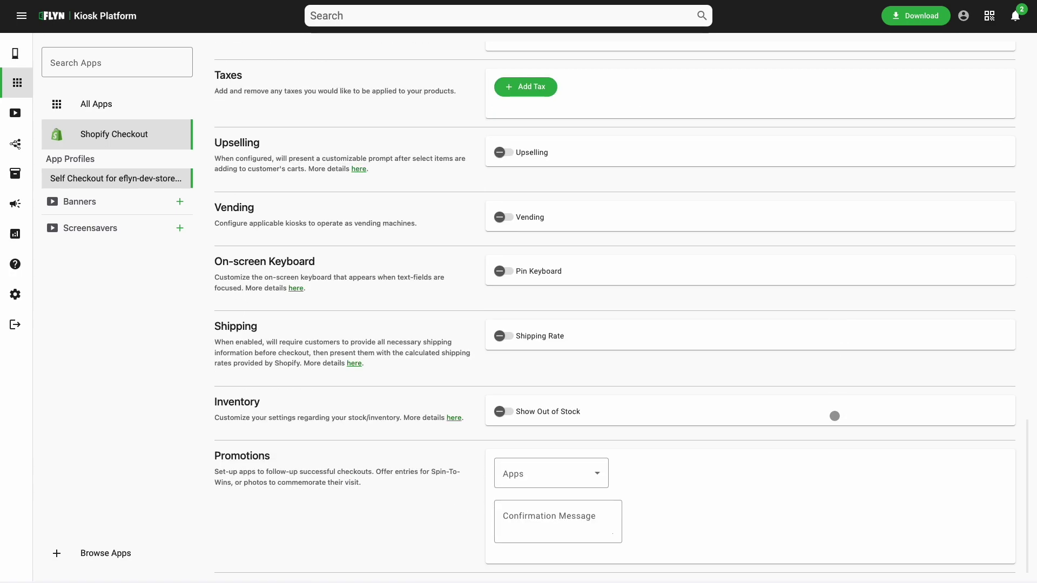
scroll(834, 416, "up", 15)
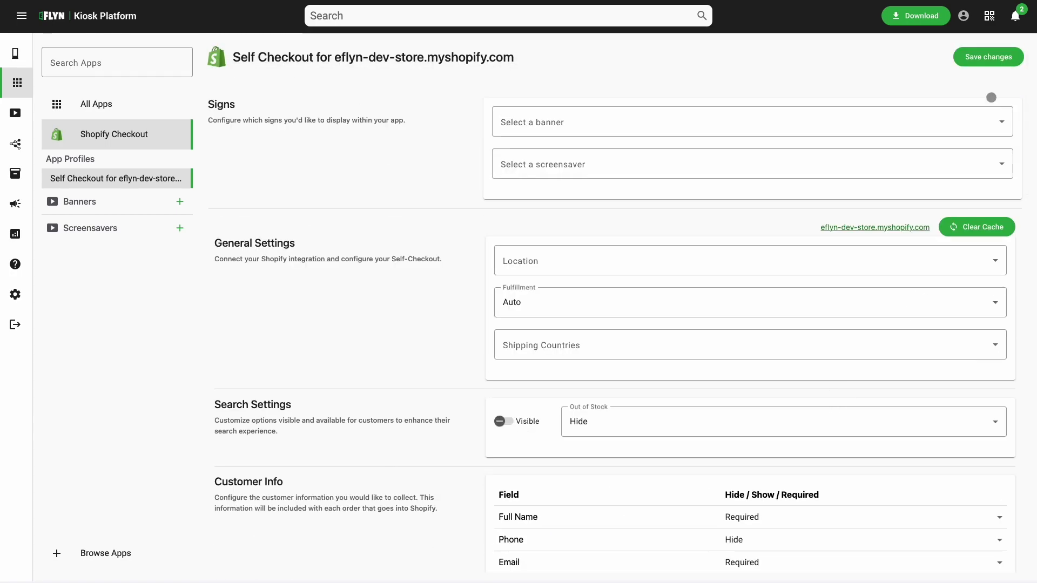
Save the app settings and check that Action & Toy Figures now appears in the Kiosk 1 simulator.
left_click(994, 63)
left_click(790, 141)
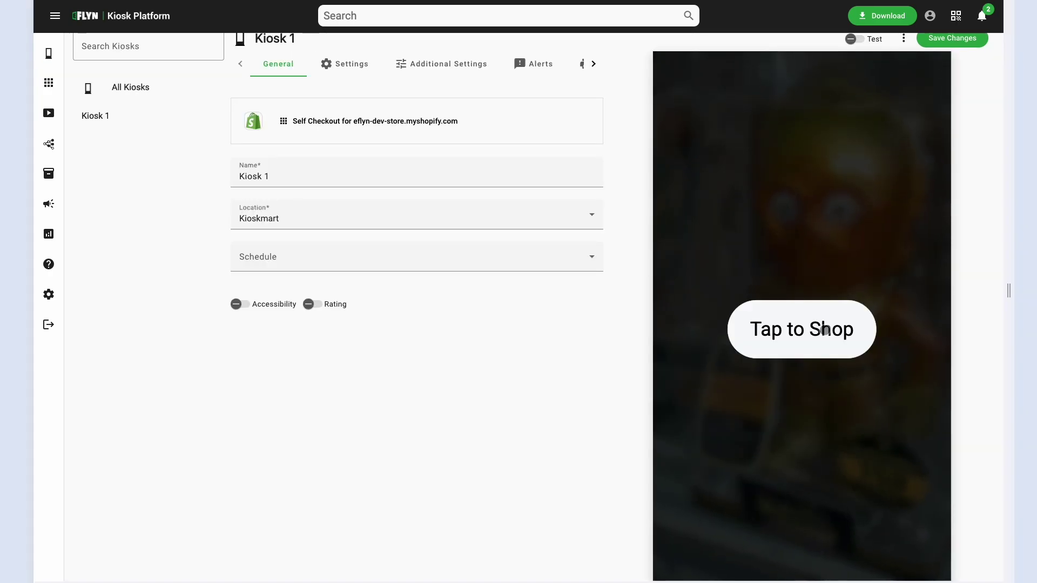
left_click(824, 330)
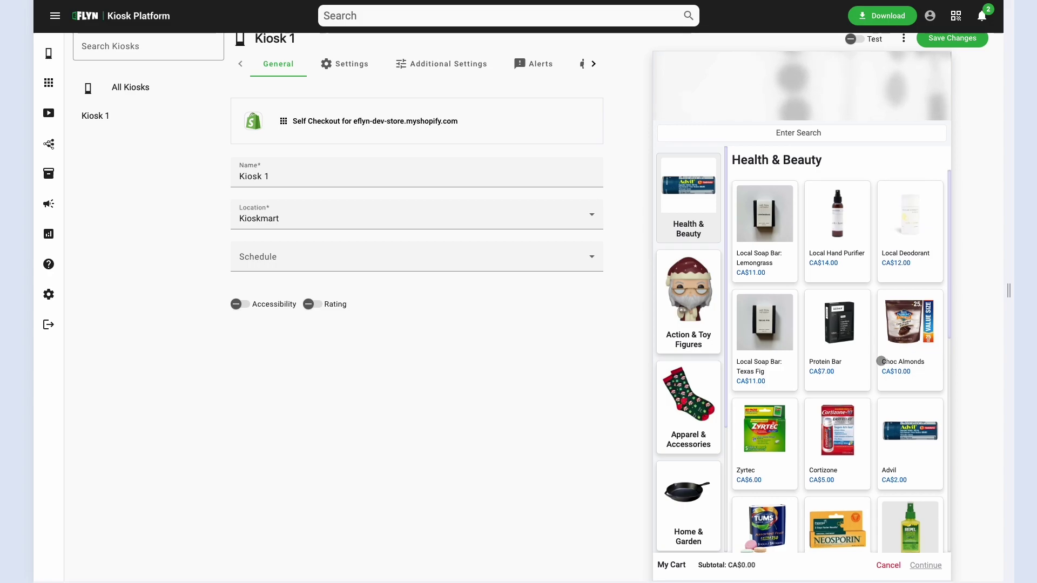
scroll(881, 360, "down", 1)
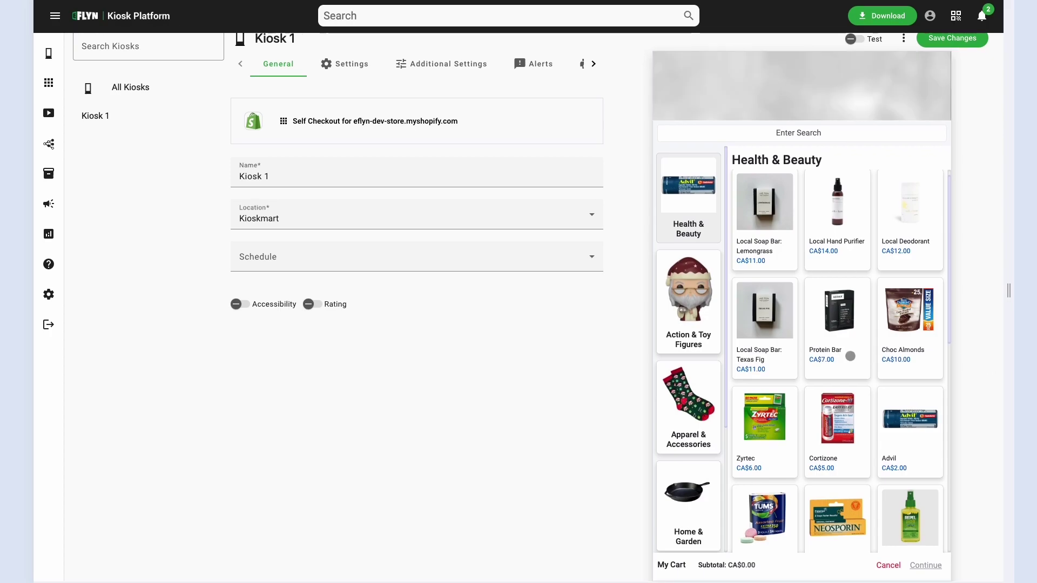
left_click(683, 257)
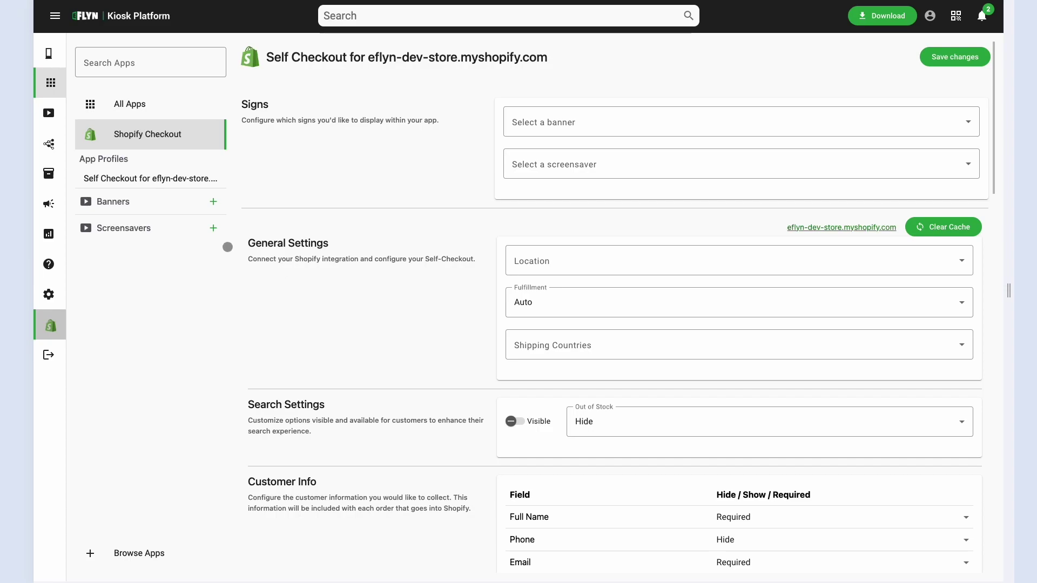
Start a new banner slideshow named 'Banner' with the red Kiosk Mart SALE image on its first slide.
left_click(213, 202)
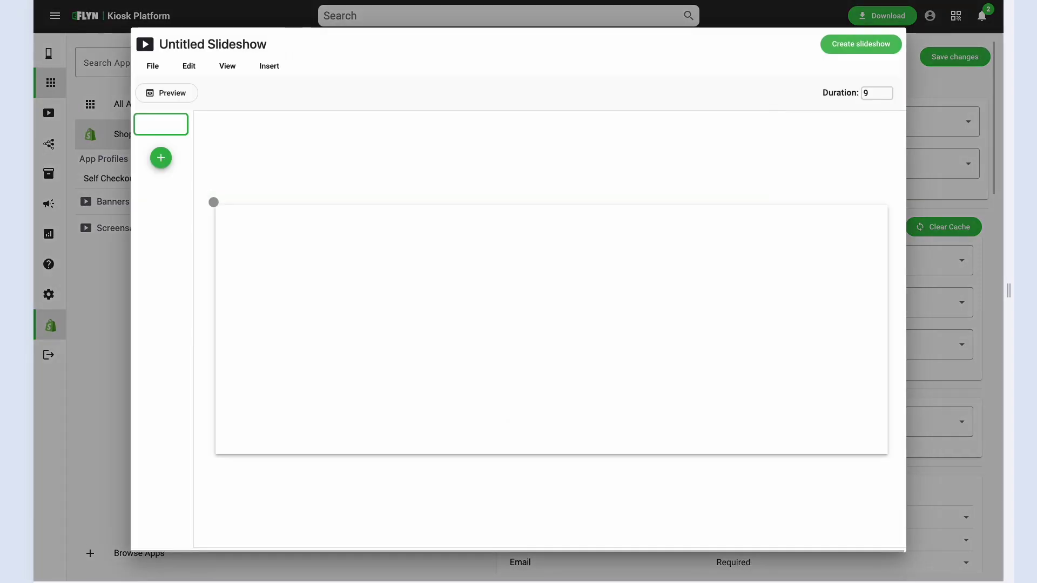
left_click(196, 46)
triple_click(196, 45)
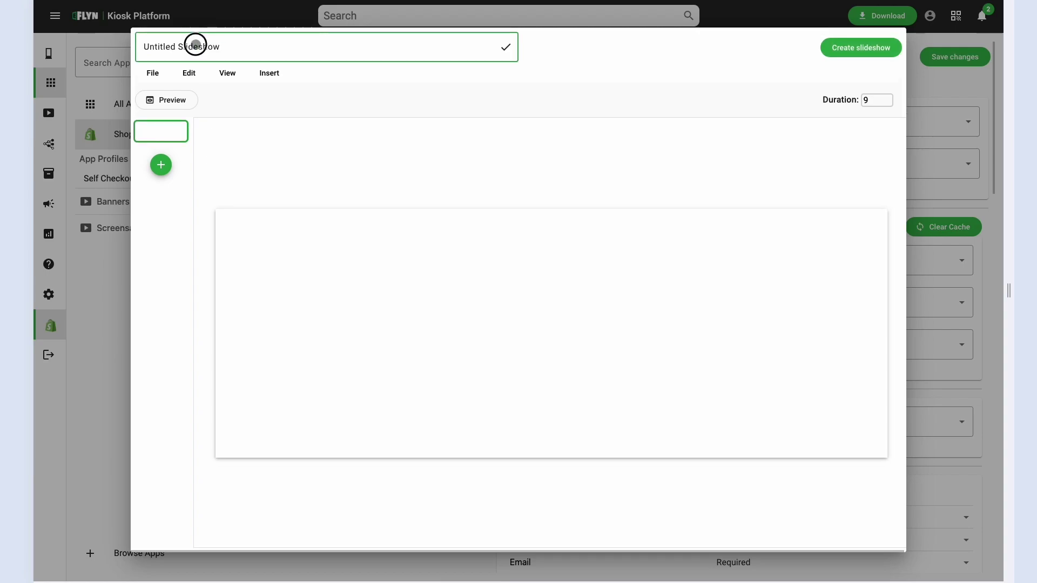
type("Banner")
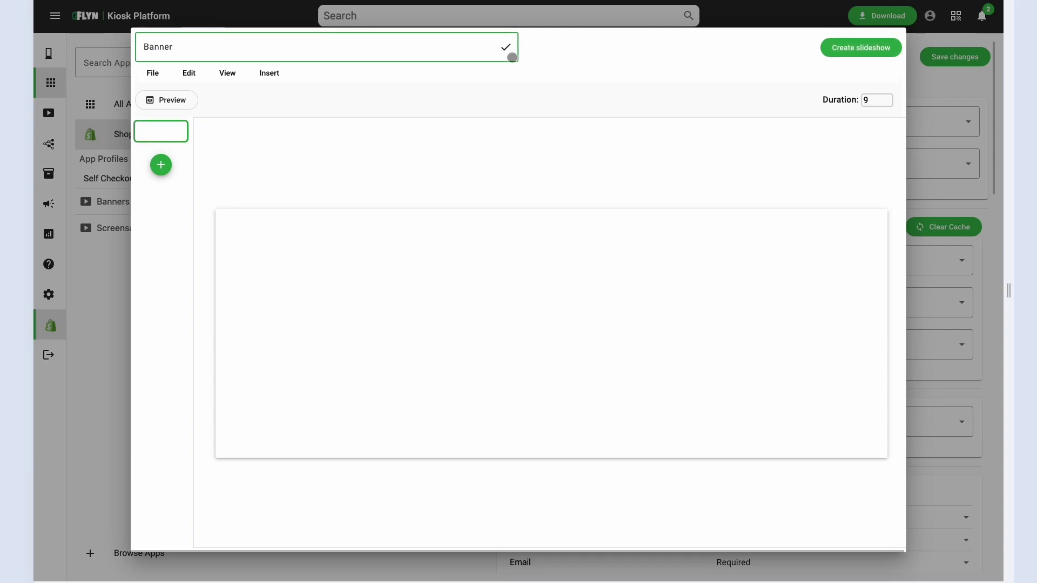
left_click(505, 47)
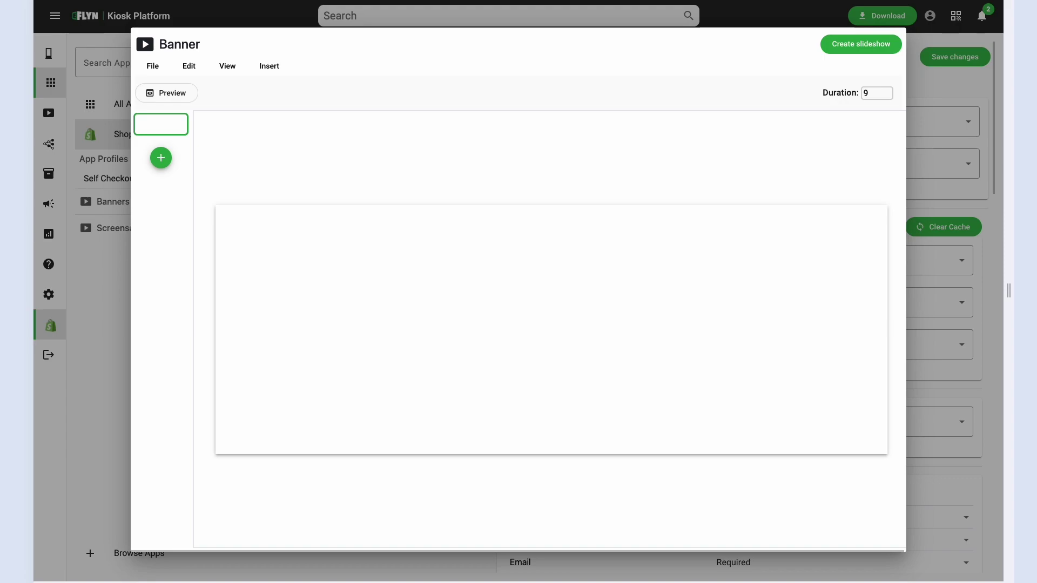
left_click_drag(618, 317, 620, 334)
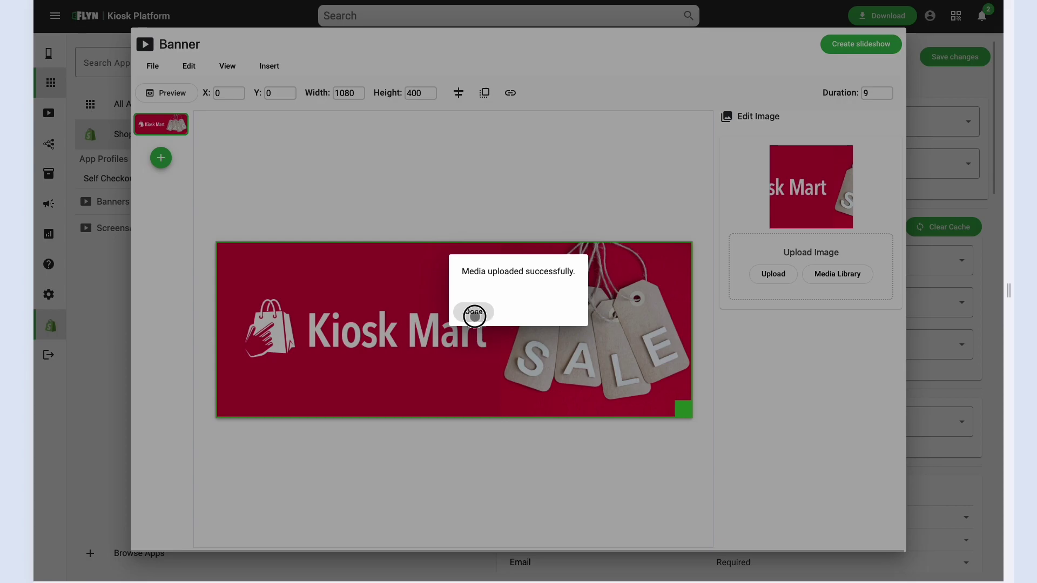
left_click(473, 312)
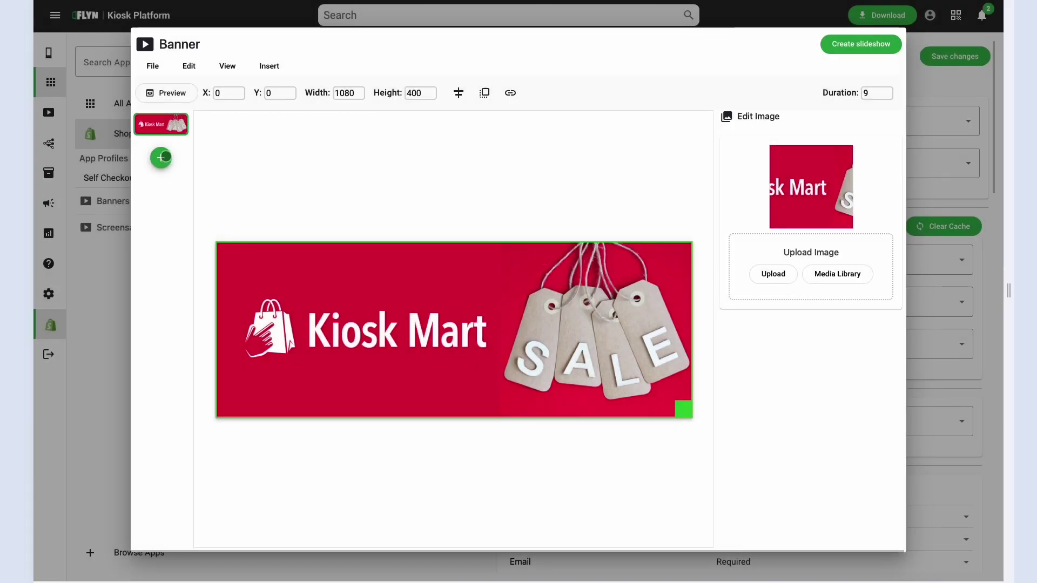
Add a second slide with the teal Kiosk Mart image, move it first, and create the slideshow.
left_click(160, 158)
left_click(169, 158)
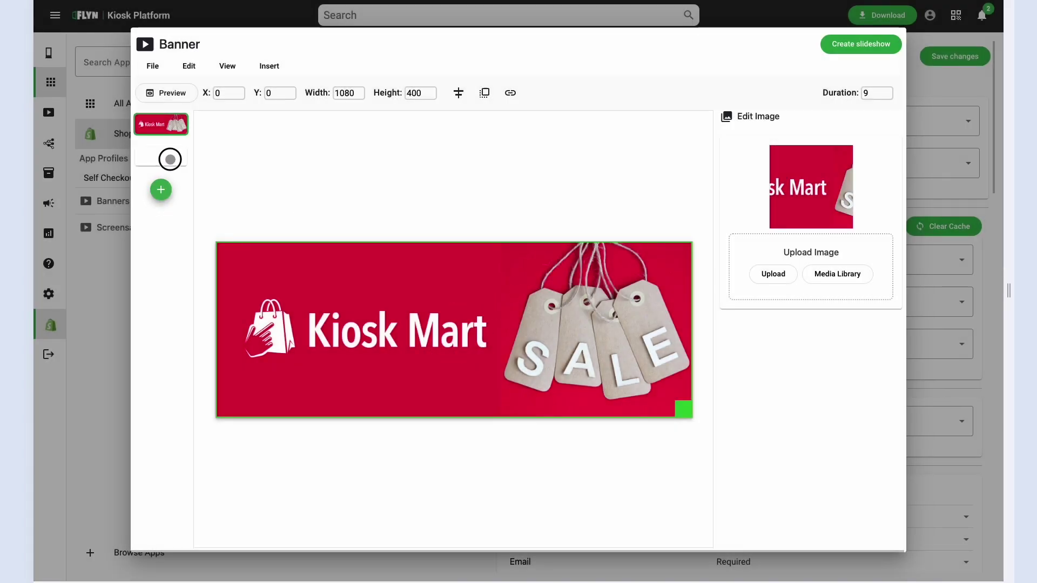
left_click(167, 158)
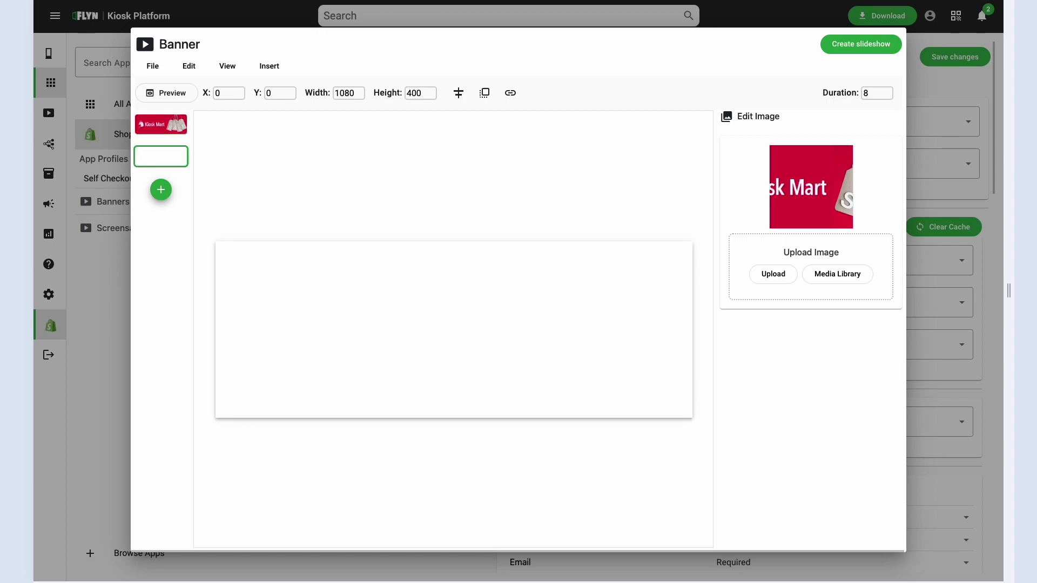
left_click_drag(503, 277, 378, 292)
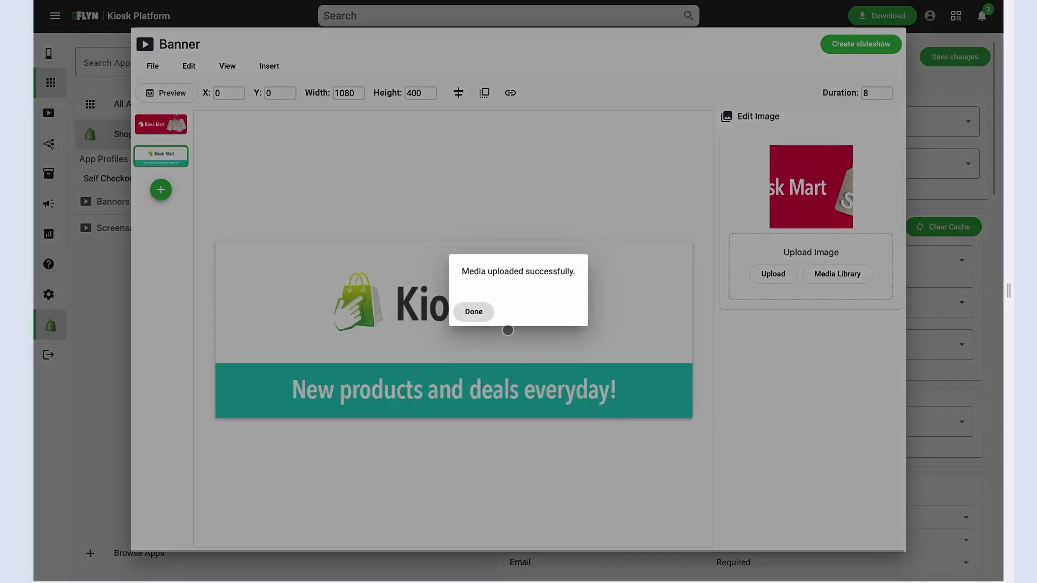
left_click(474, 314)
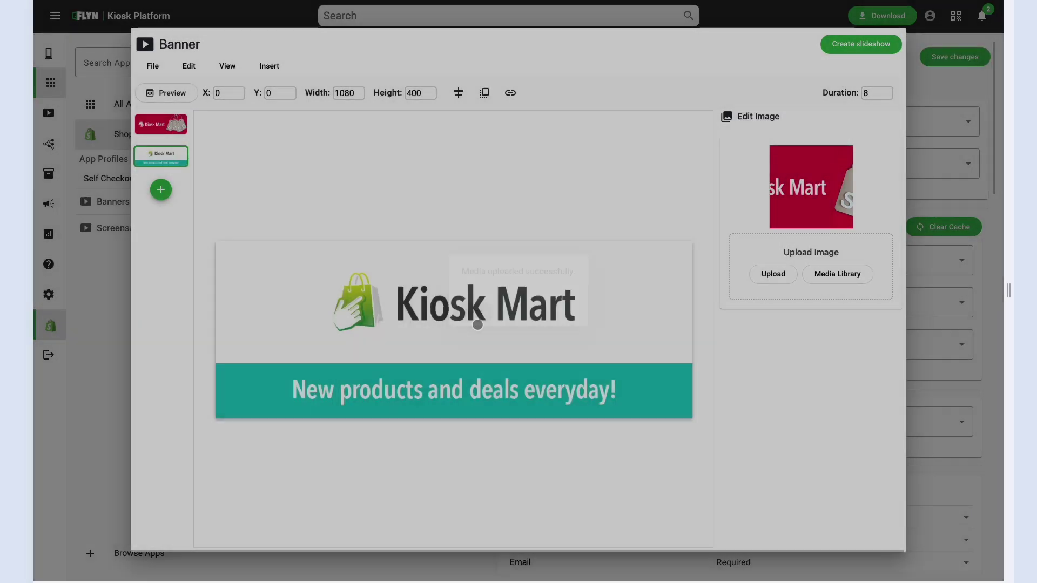
left_click_drag(163, 162, 165, 128)
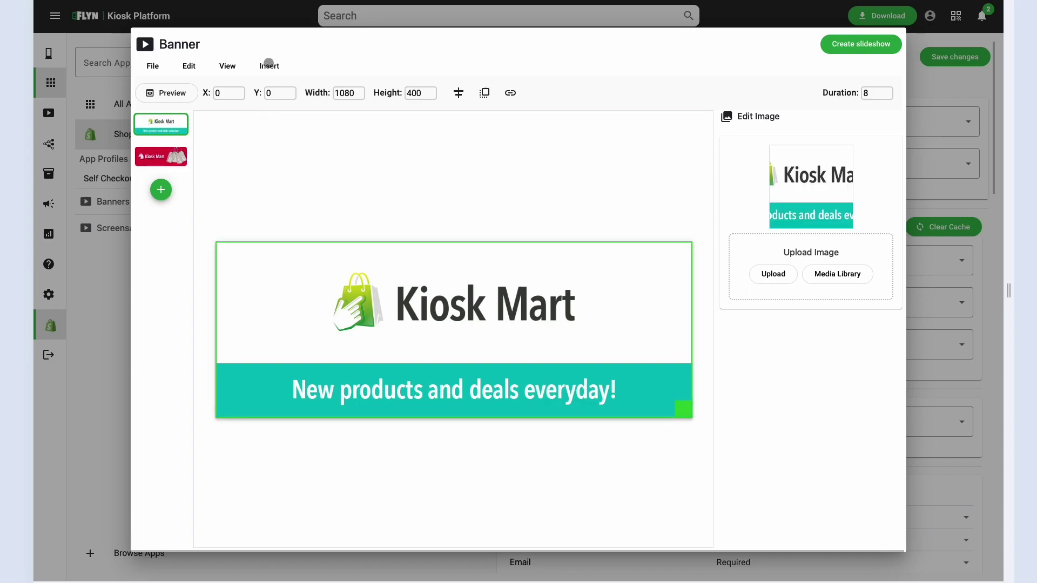
left_click(269, 64)
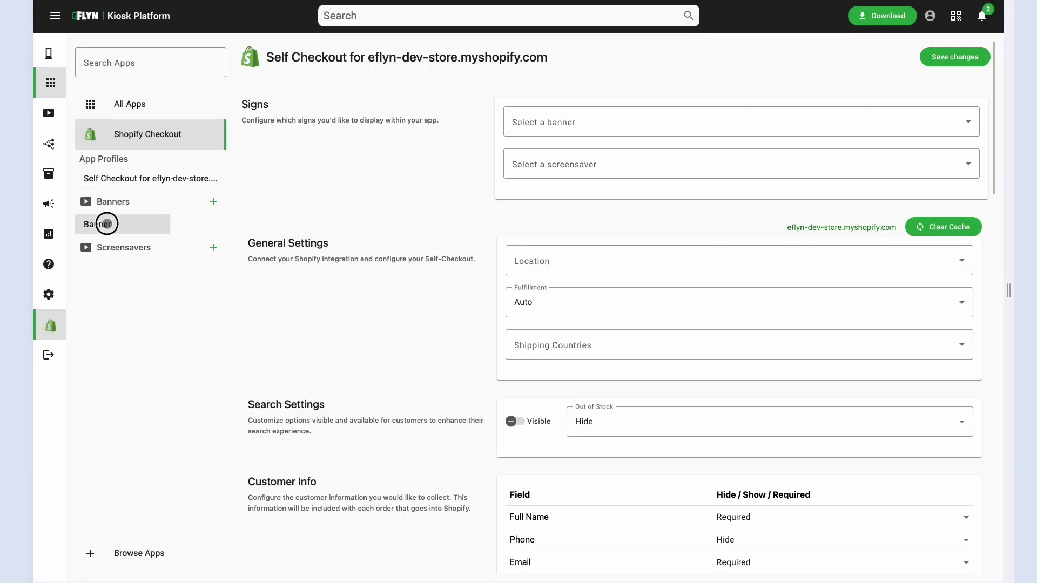
Choose Banner in 'Select a banner', save the Self Checkout settings, and go to the Kiosks list.
left_click(106, 223)
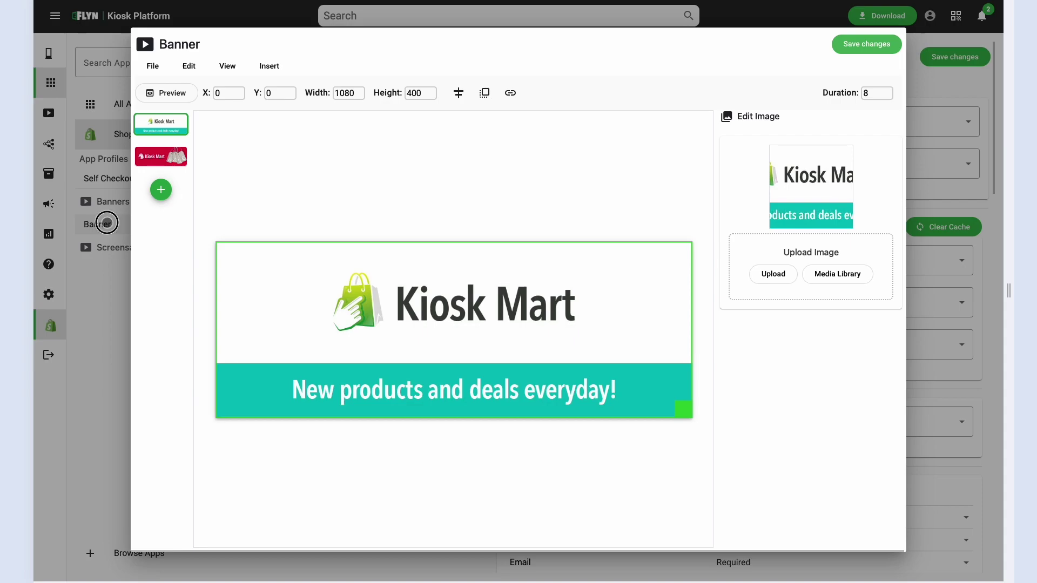
left_click(107, 223)
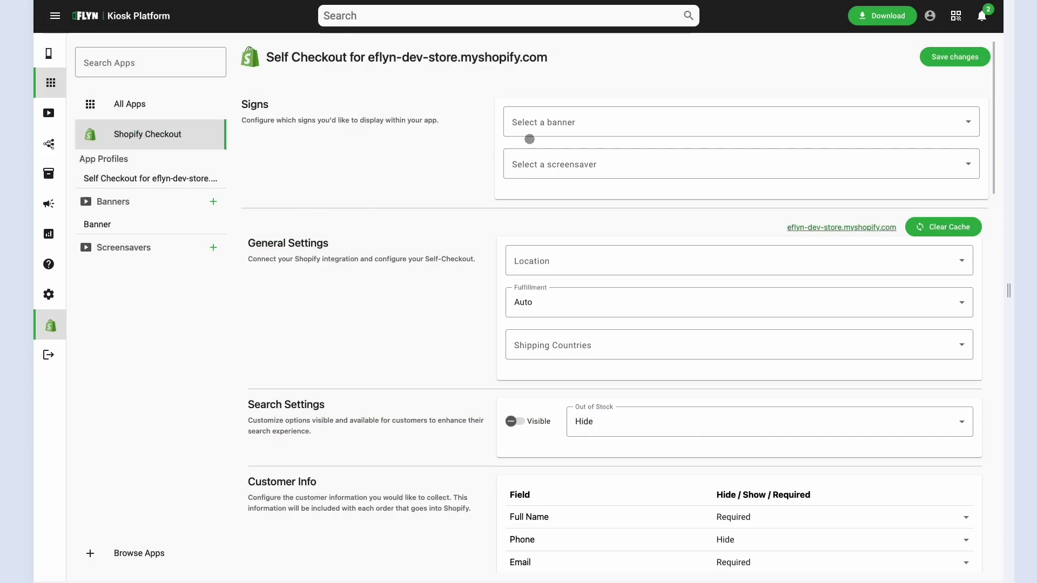
left_click(529, 122)
left_click(555, 181)
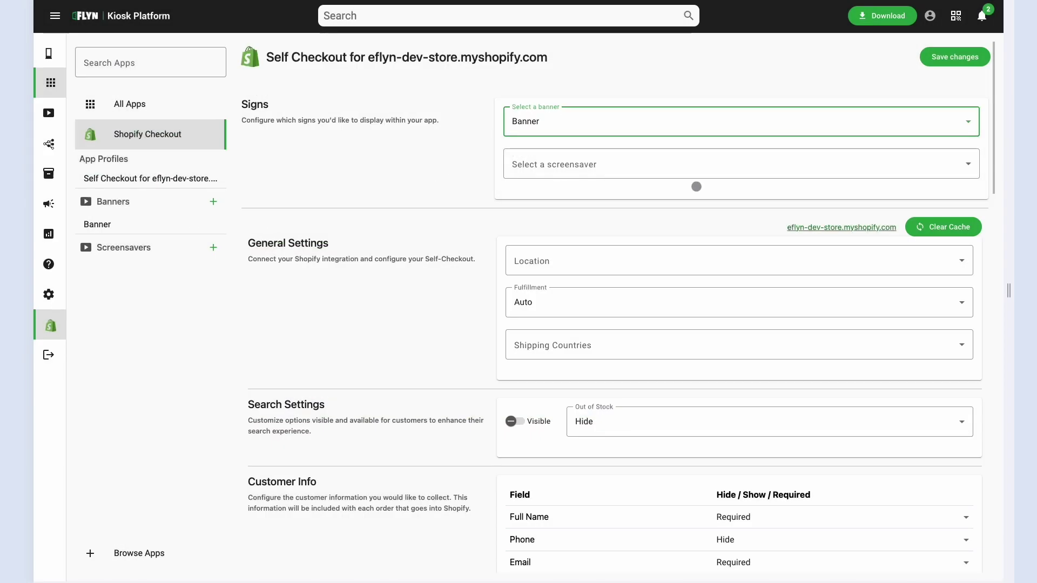
left_click(957, 58)
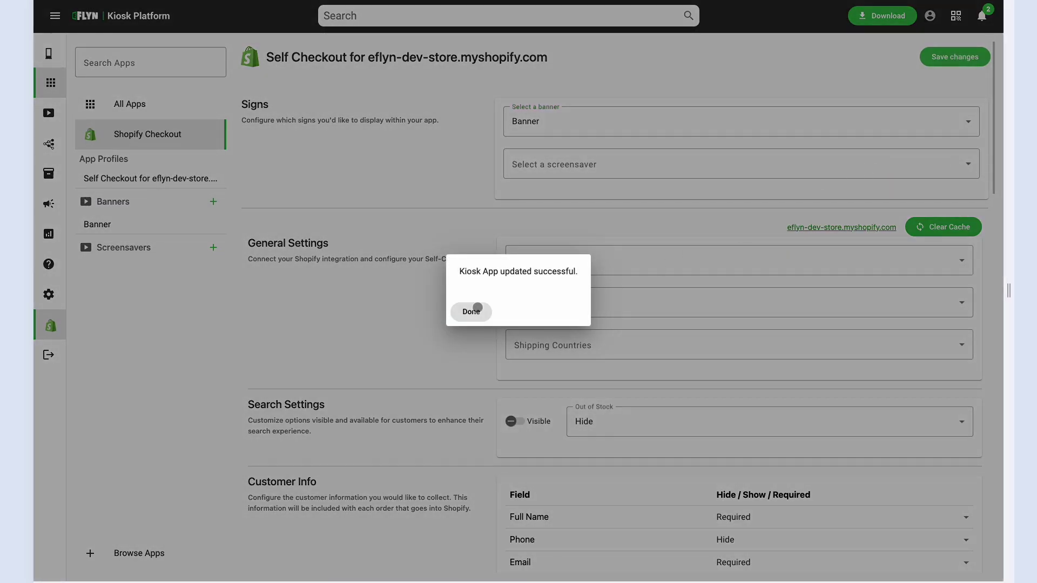
left_click(469, 310)
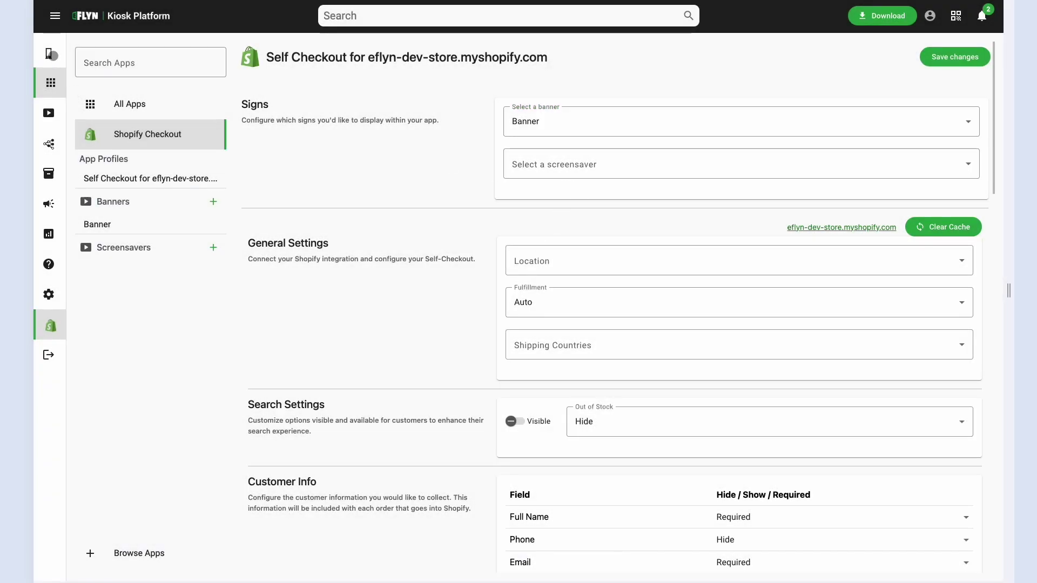
left_click(48, 53)
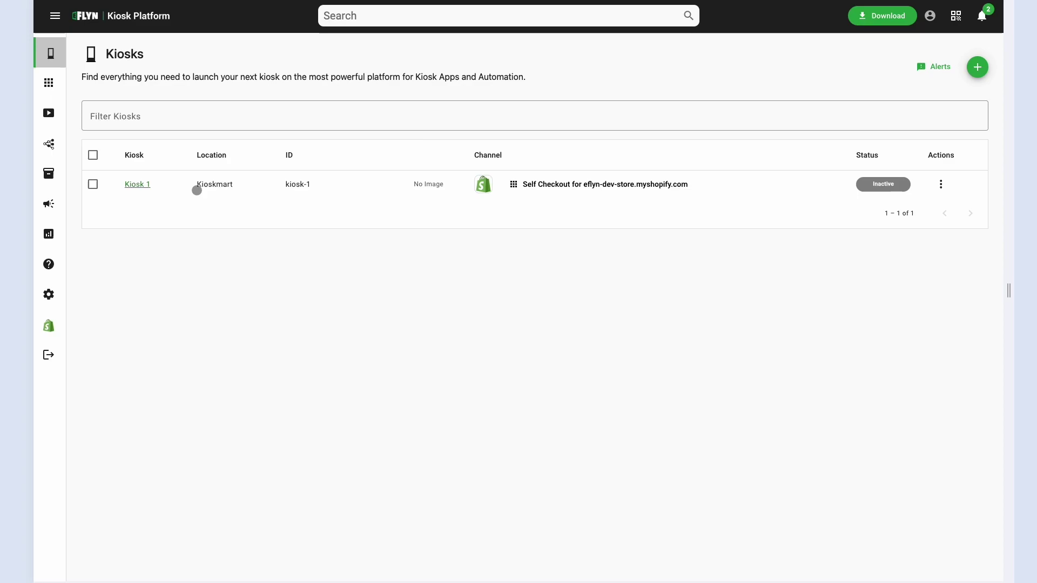
Open Kiosk 1, start shopping in its preview, and scroll the Health & Beauty products below the banner.
left_click(137, 185)
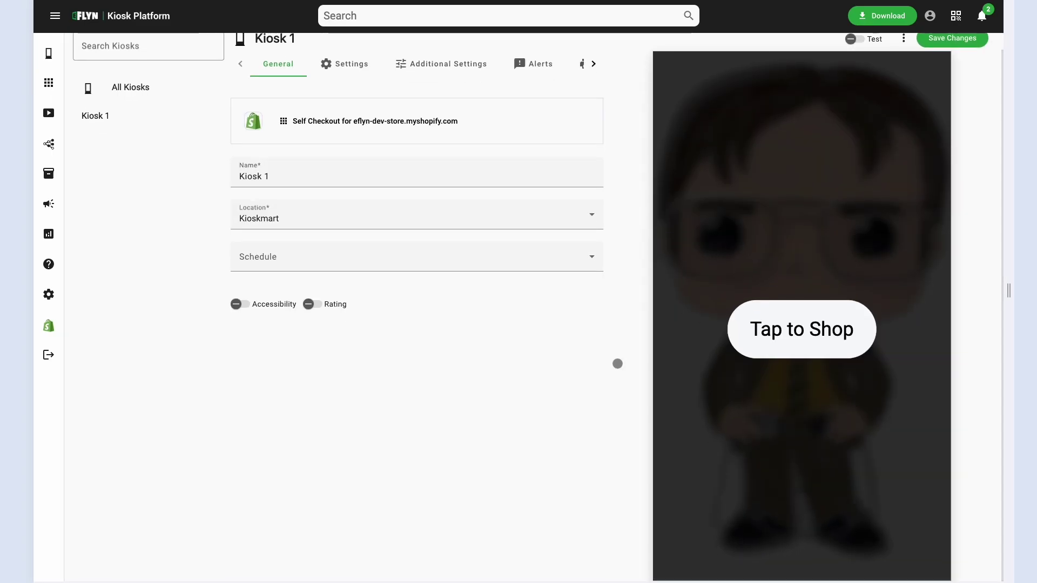
left_click(789, 341)
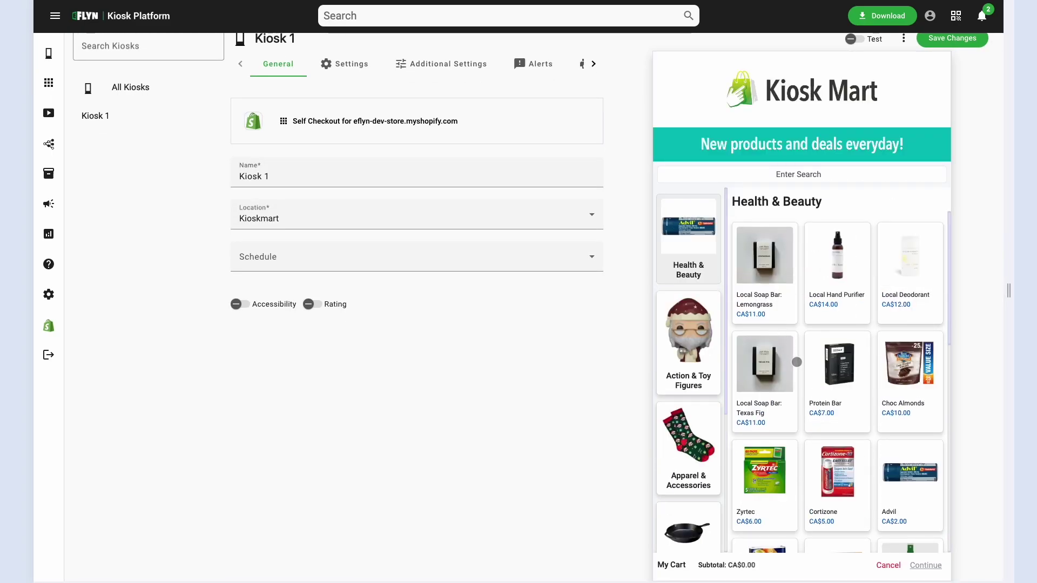
scroll(797, 362, "down", 1)
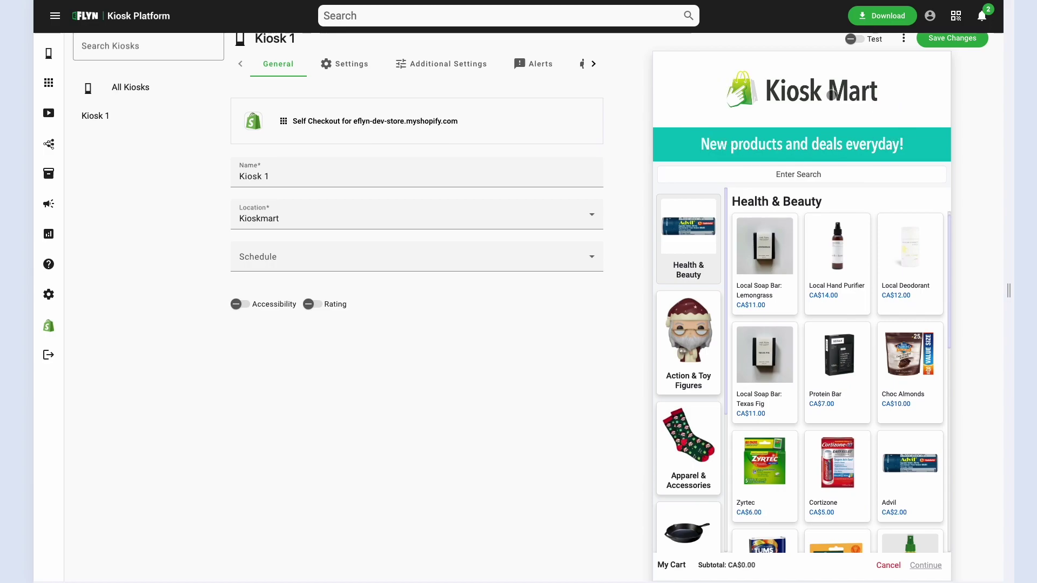
scroll(808, 399, "down", 5)
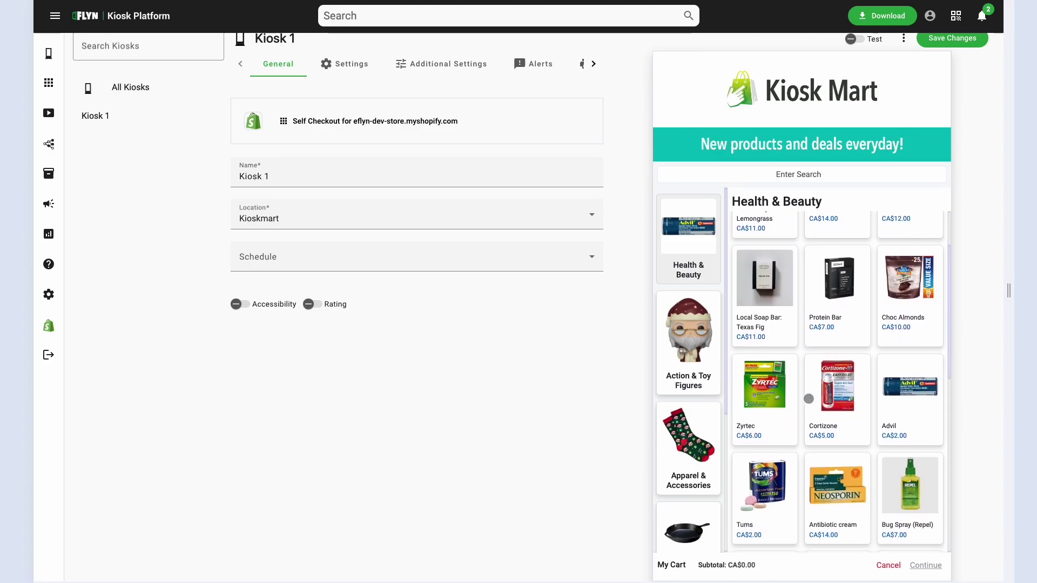
scroll(809, 398, "down", 3)
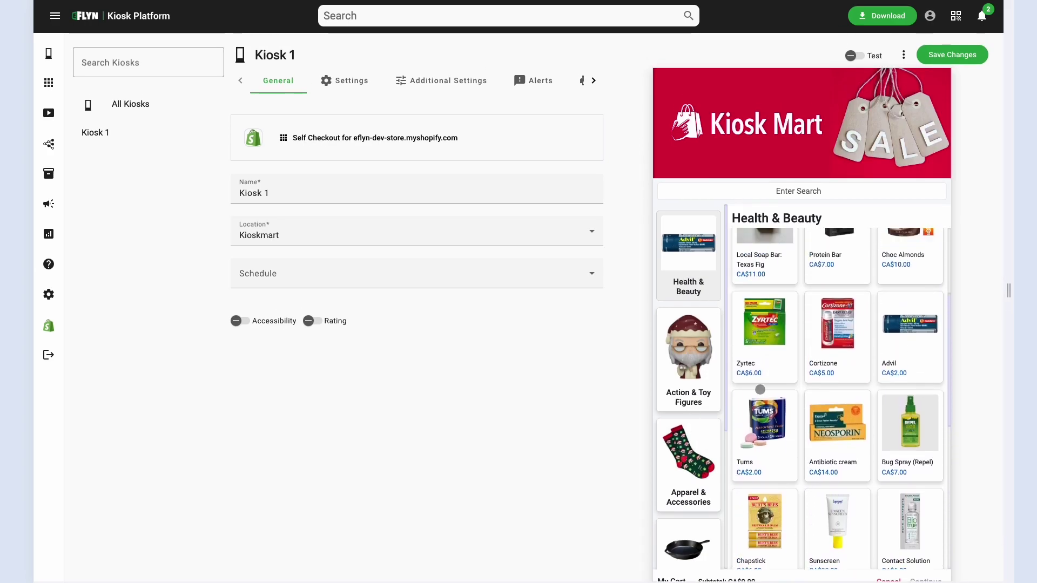
View Action & Toy Figures in the preview, then start a new screensaver slideshow from the app settings.
left_click(689, 359)
left_click(48, 322)
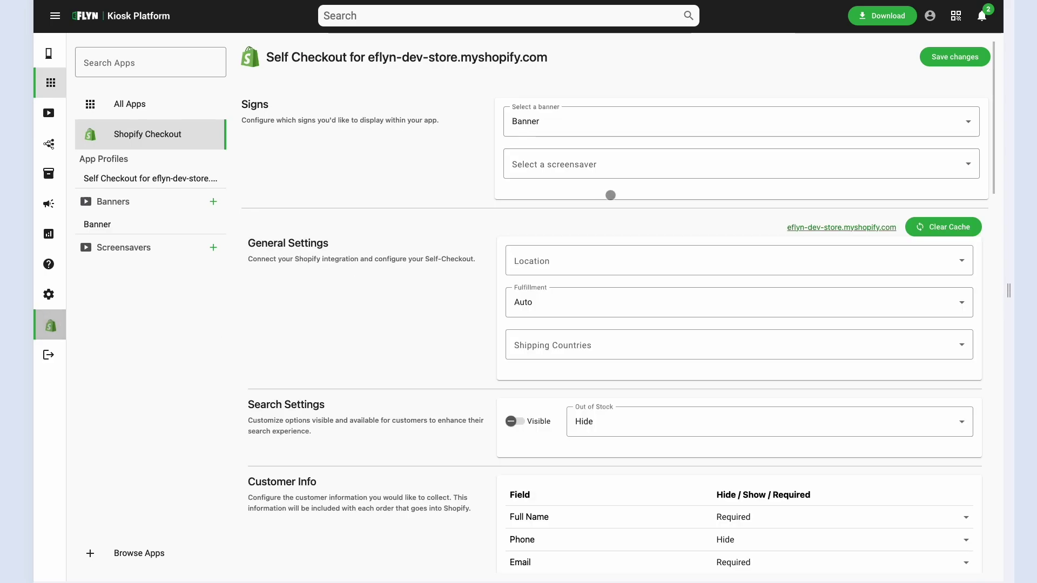
left_click(213, 247)
Name the slideshow 'Screensaver' and place the yellow Kiosk Mart Tap to Start image on its first slide.
left_click(201, 47)
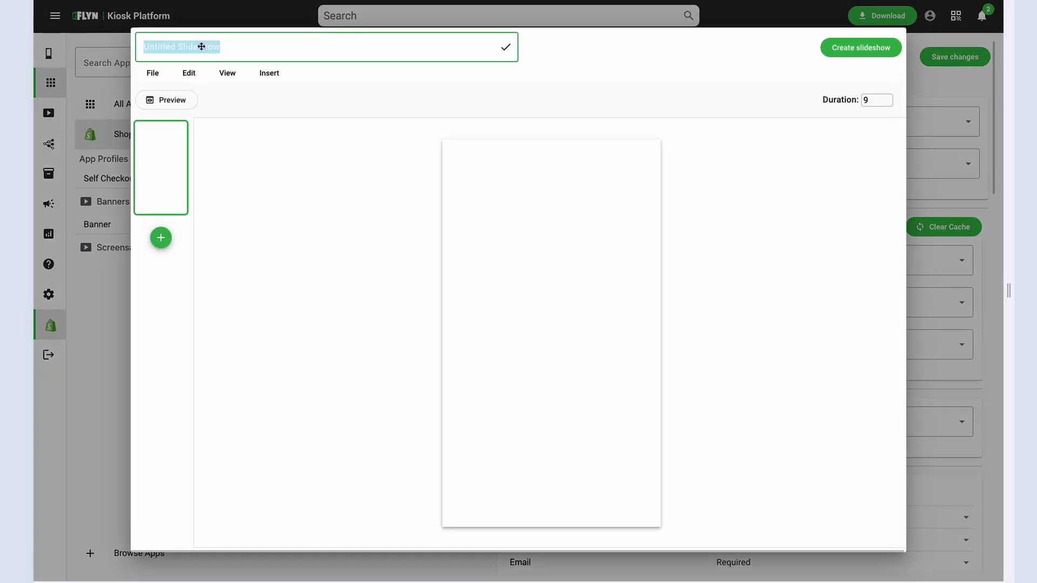
type("Screensaver")
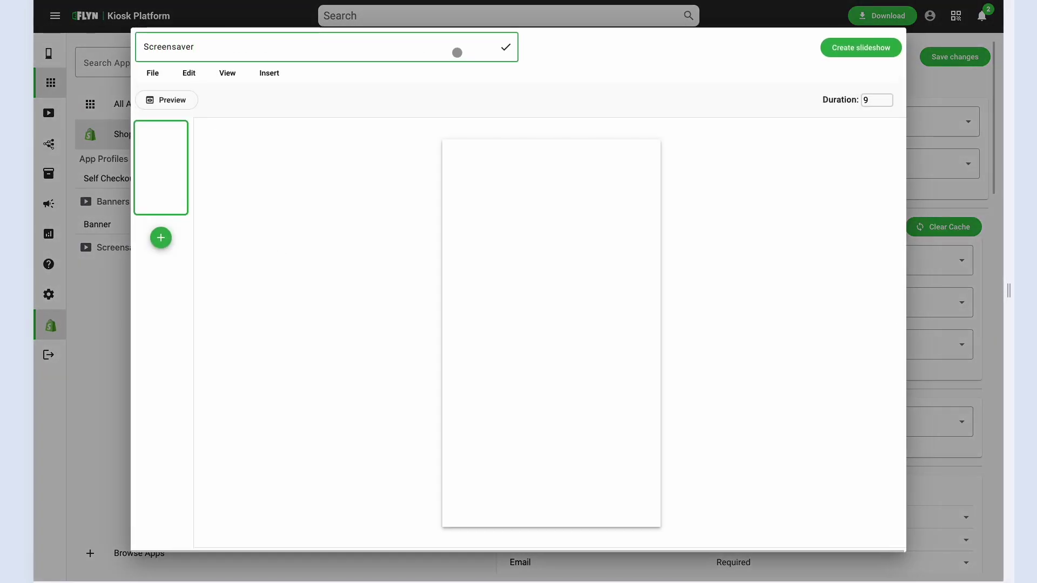
left_click(506, 48)
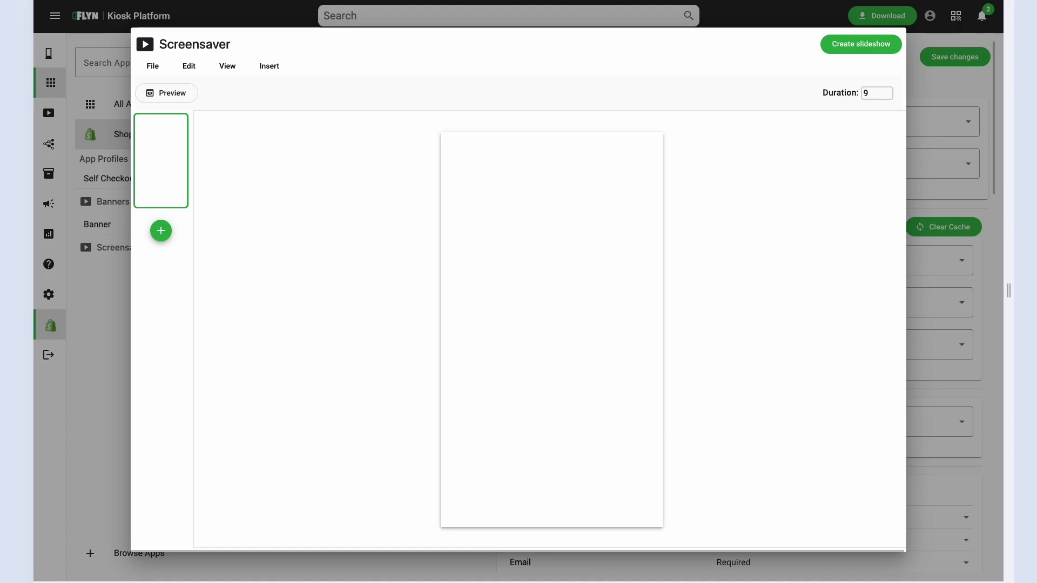
left_click_drag(574, 274, 578, 278)
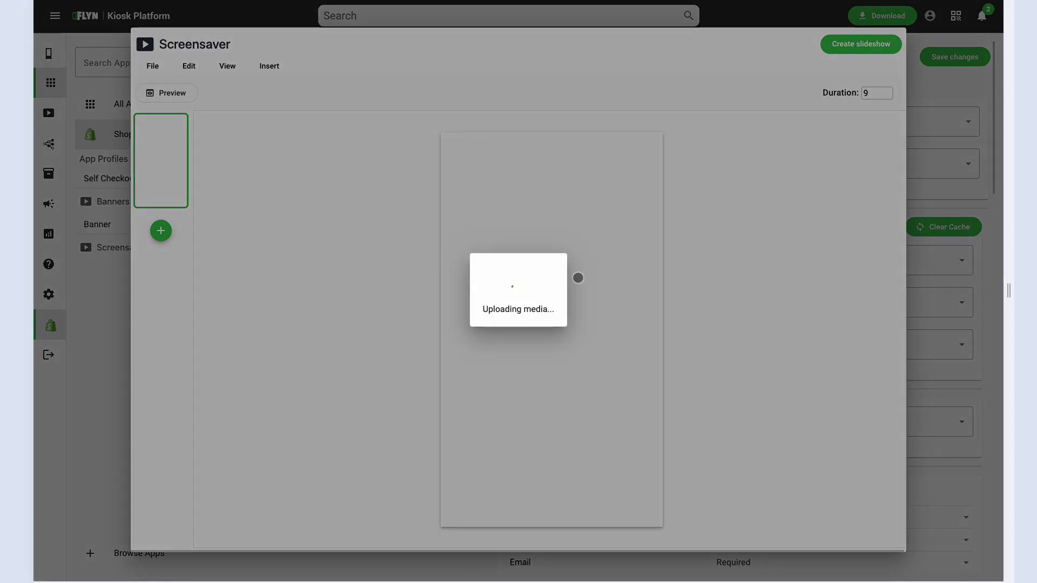
left_click(471, 312)
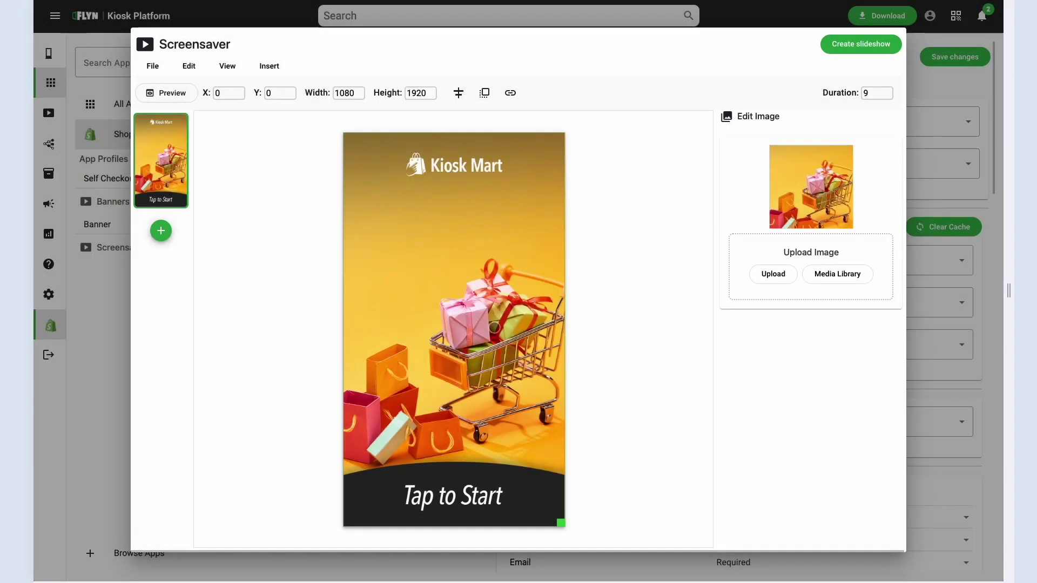
Add a second screensaver slide and place the newly uploaded pink shopping-bags Kiosk Mart image on it.
left_click(494, 327)
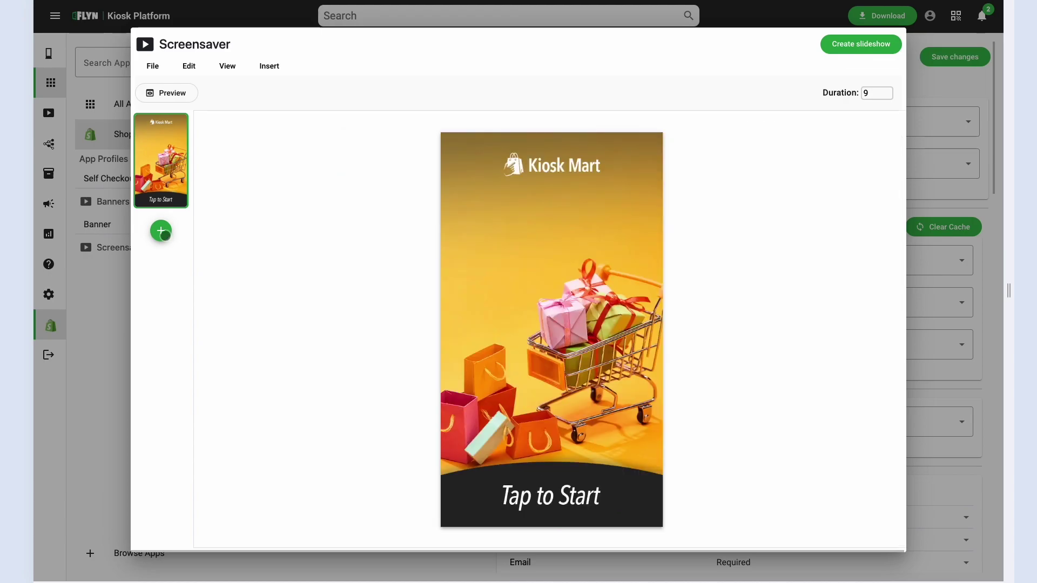
left_click(163, 234)
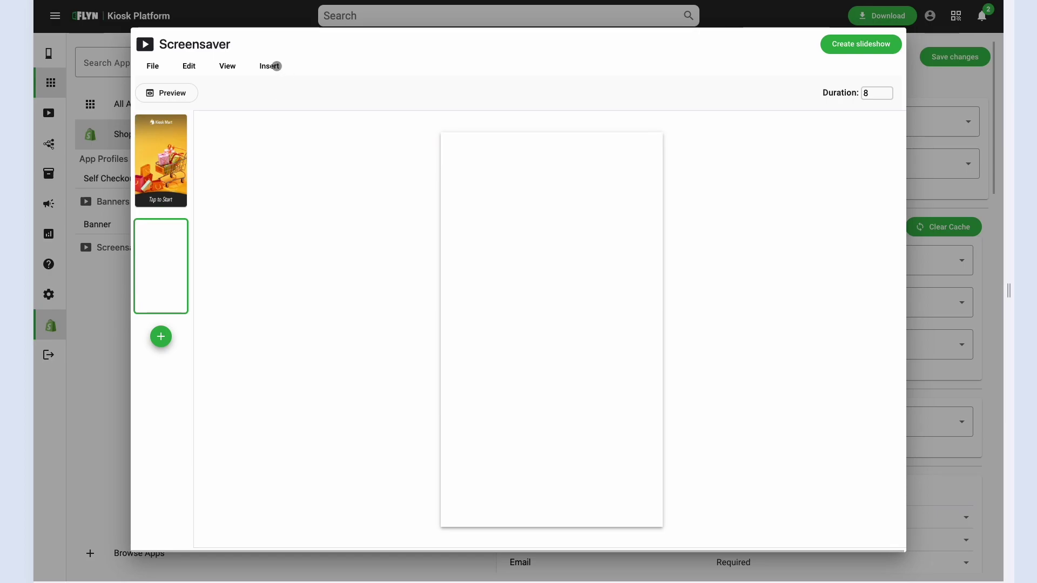
left_click(272, 66)
left_click(296, 91)
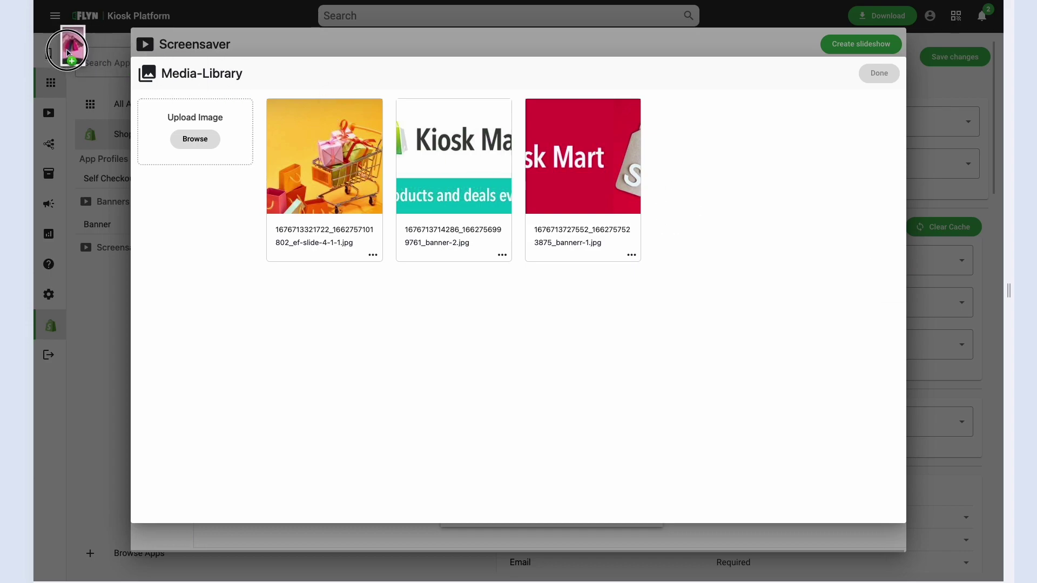
left_click_drag(68, 47, 199, 136)
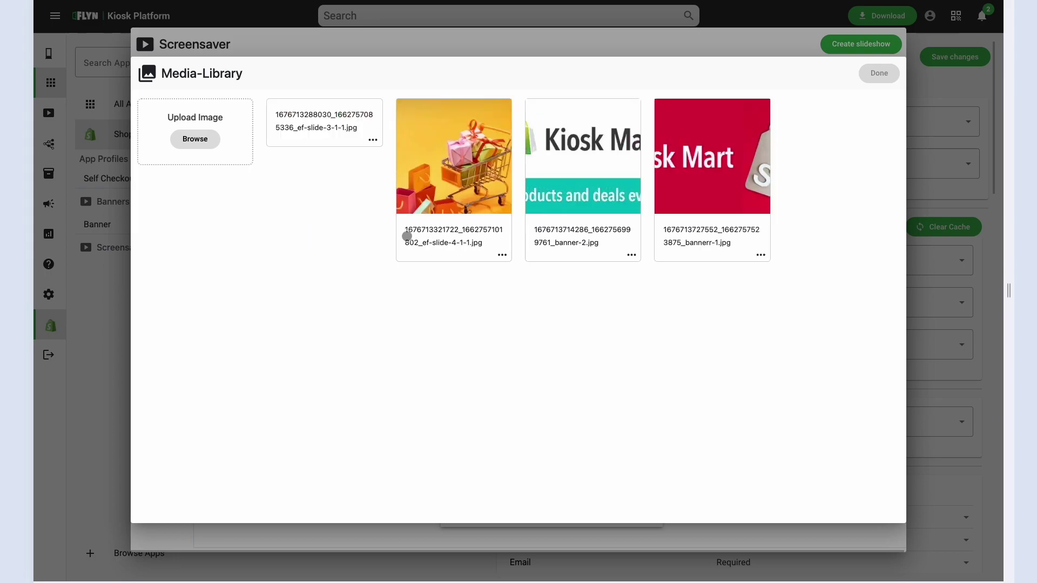
left_click(323, 182)
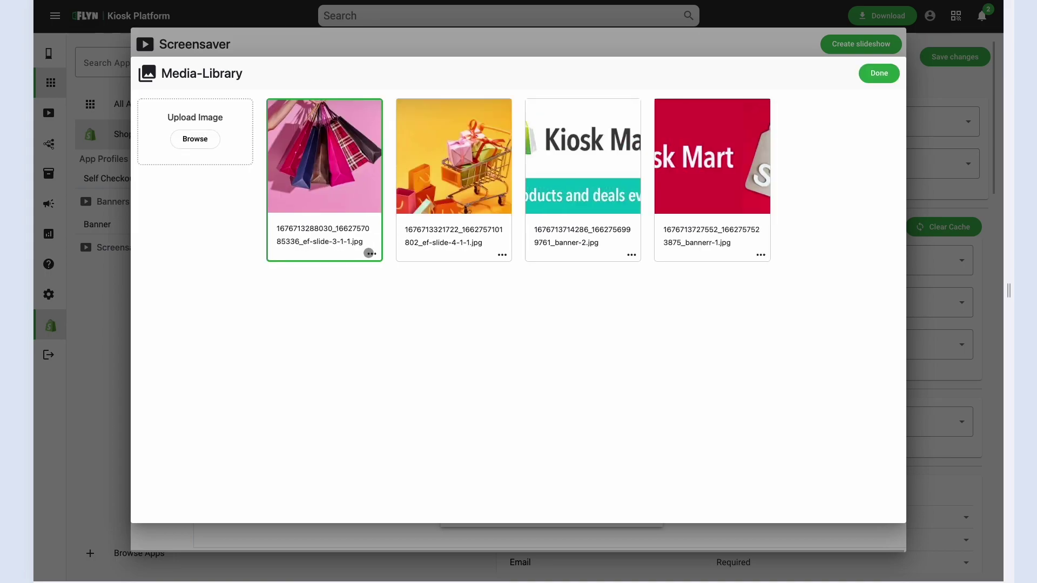
left_click(372, 254)
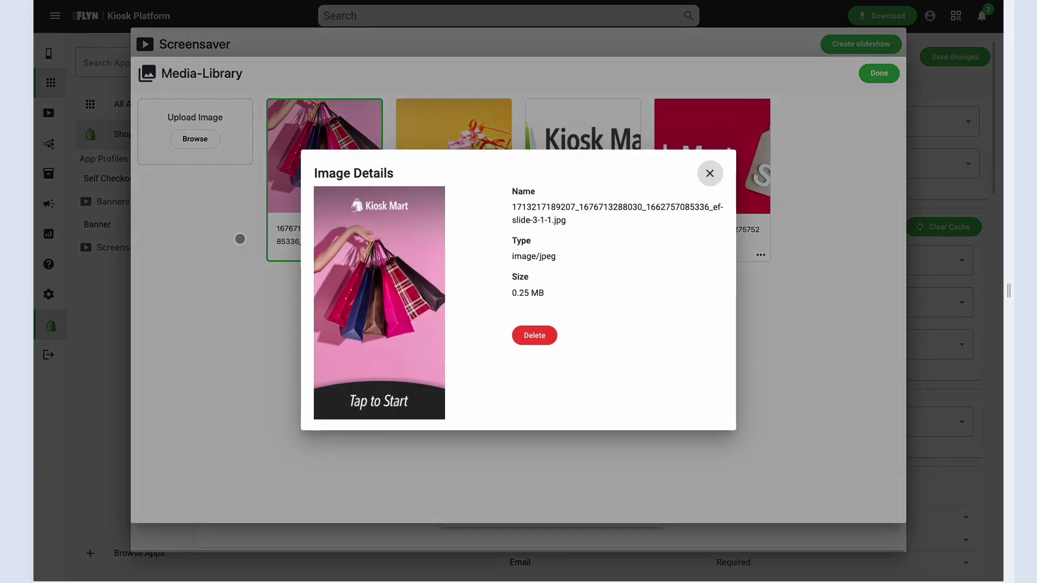
left_click(239, 239)
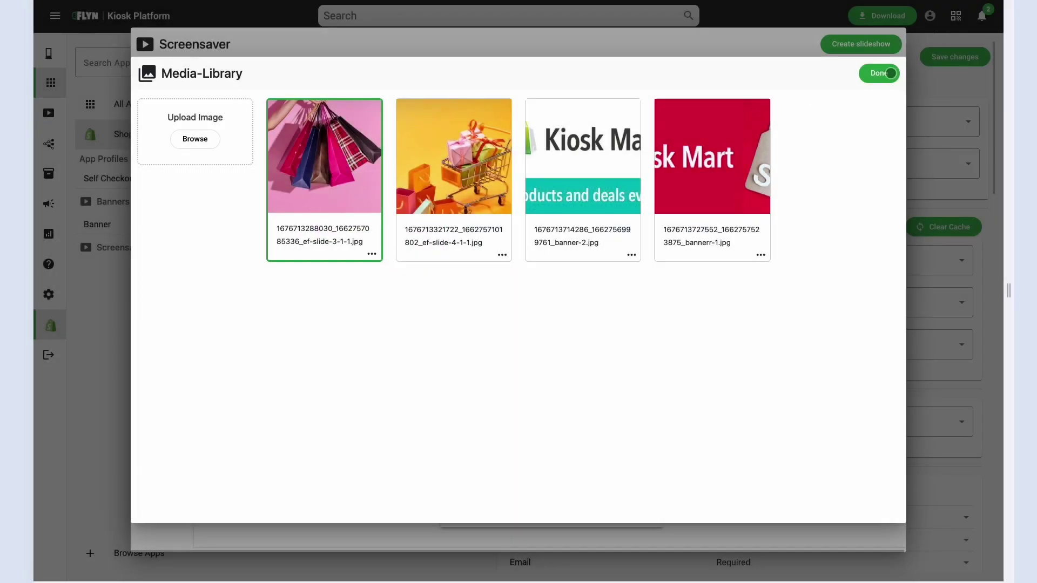
left_click(880, 73)
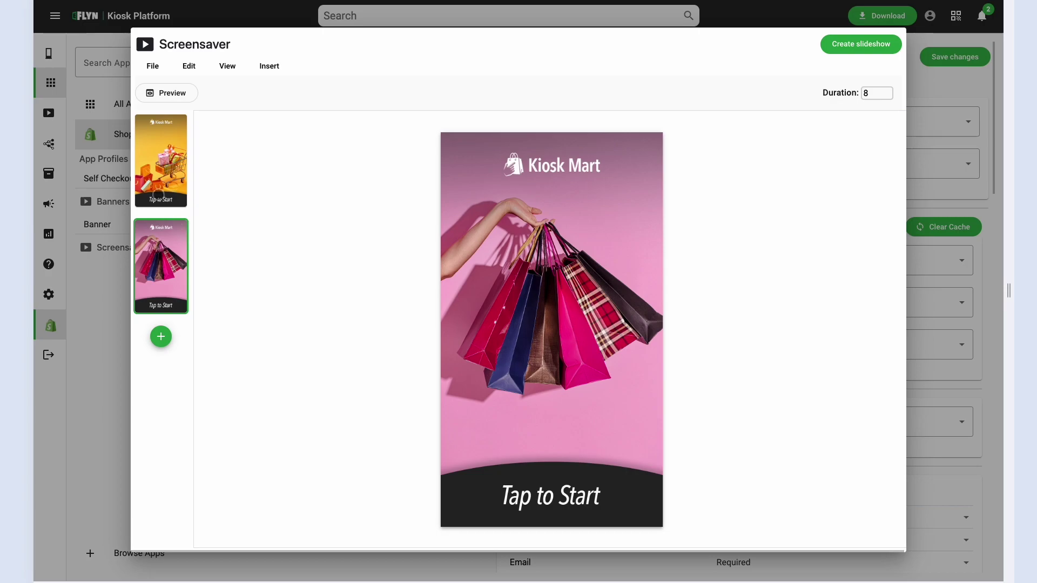
Review both screensaver slides and save the Screensaver slideshow.
left_click(154, 180)
left_click(158, 223)
left_click(868, 47)
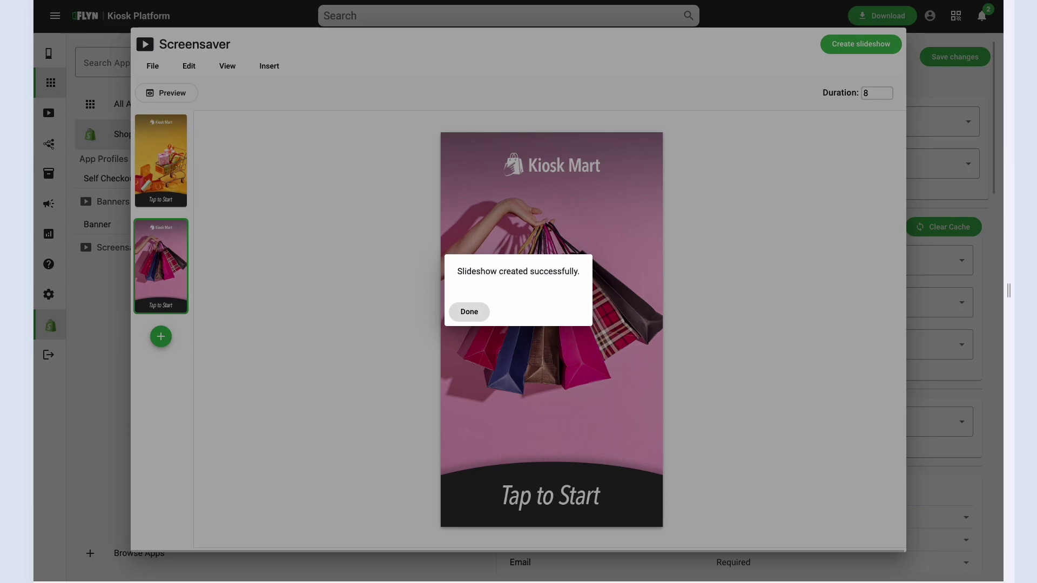
left_click(468, 312)
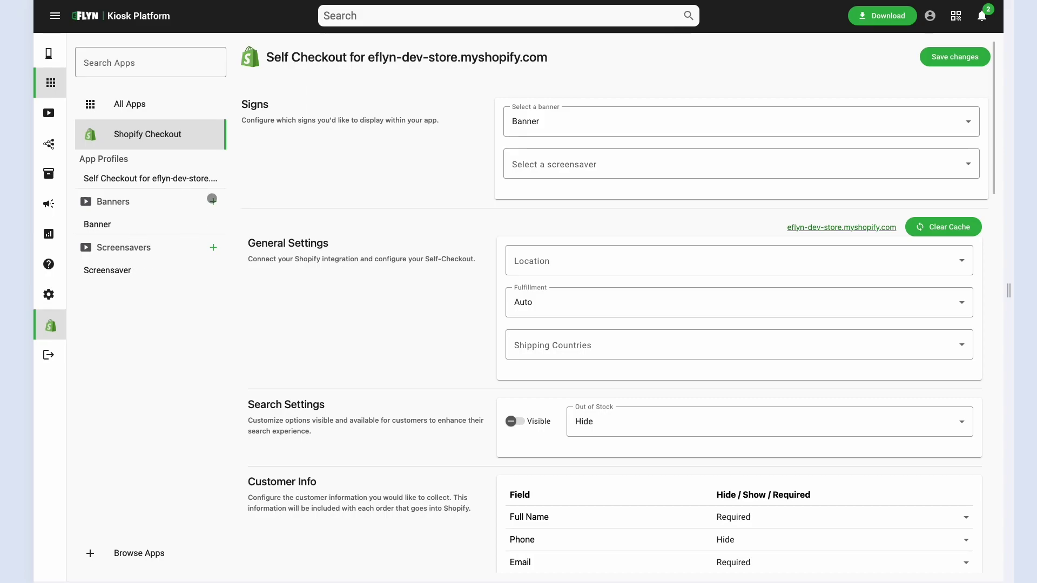
Open and close empty new banner and screensaver editors without creating anything.
left_click(211, 199)
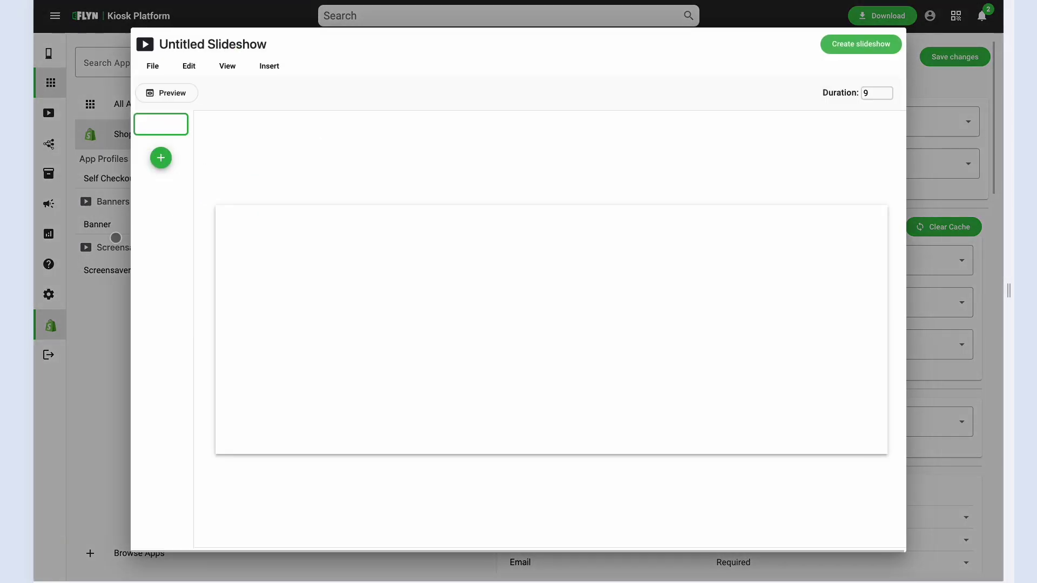
left_click(115, 238)
left_click(213, 248)
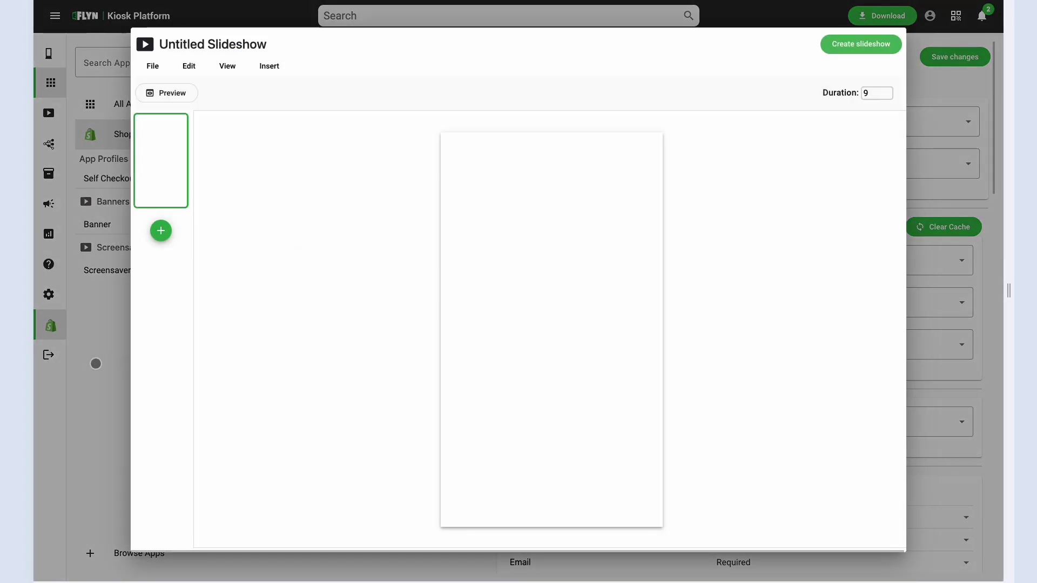
left_click(96, 363)
Choose Screensaver in 'Select a screensaver', save the Self Checkout settings, and go to the Kiosks list.
left_click(619, 161)
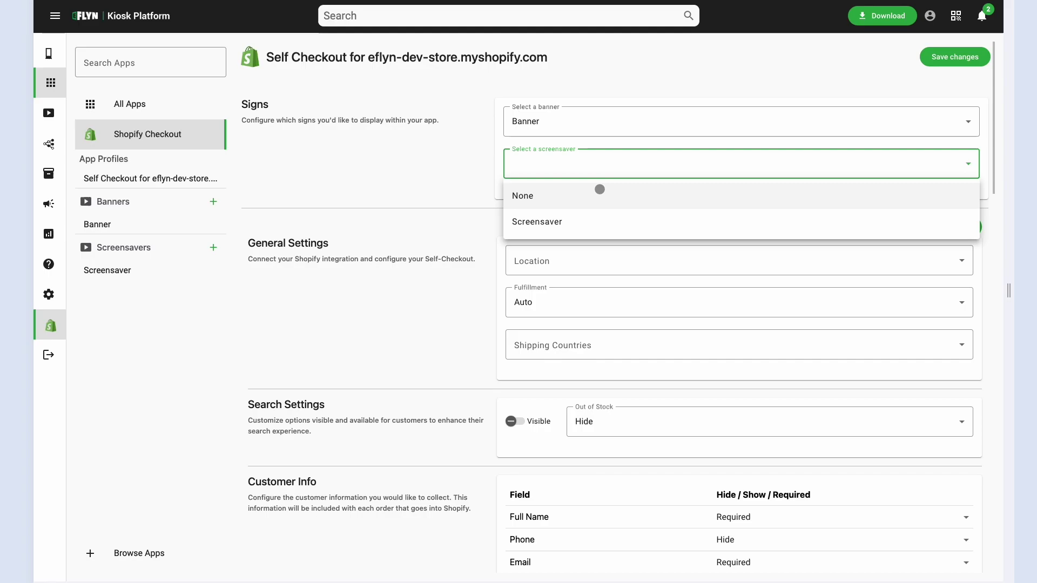
left_click(581, 221)
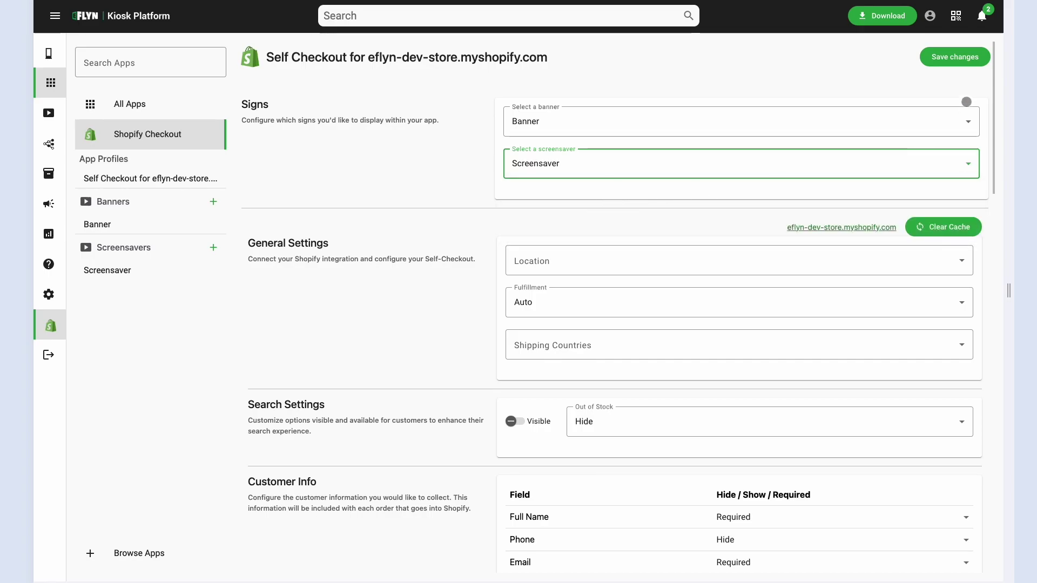
left_click(975, 57)
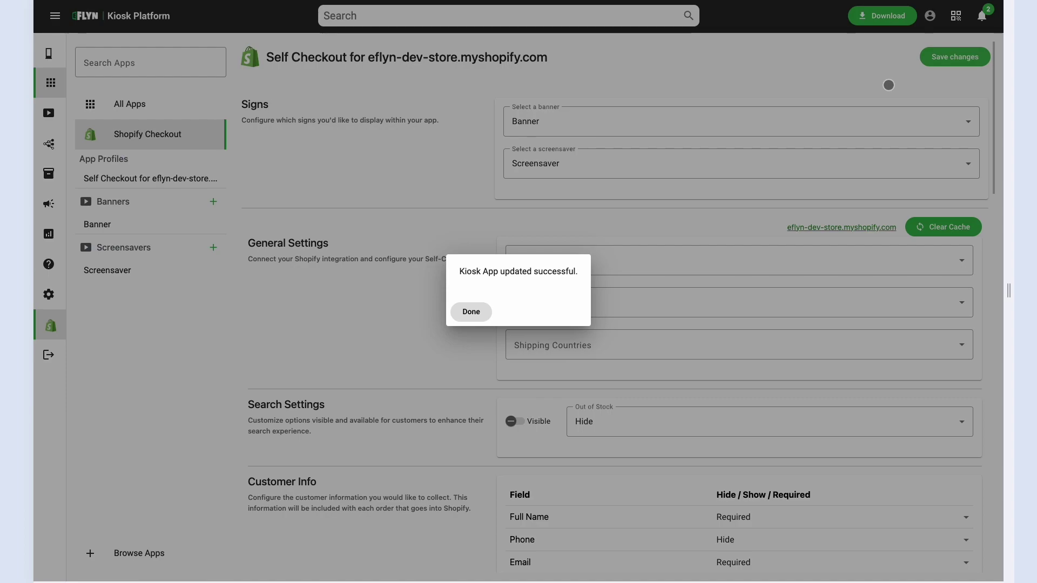
left_click(888, 85)
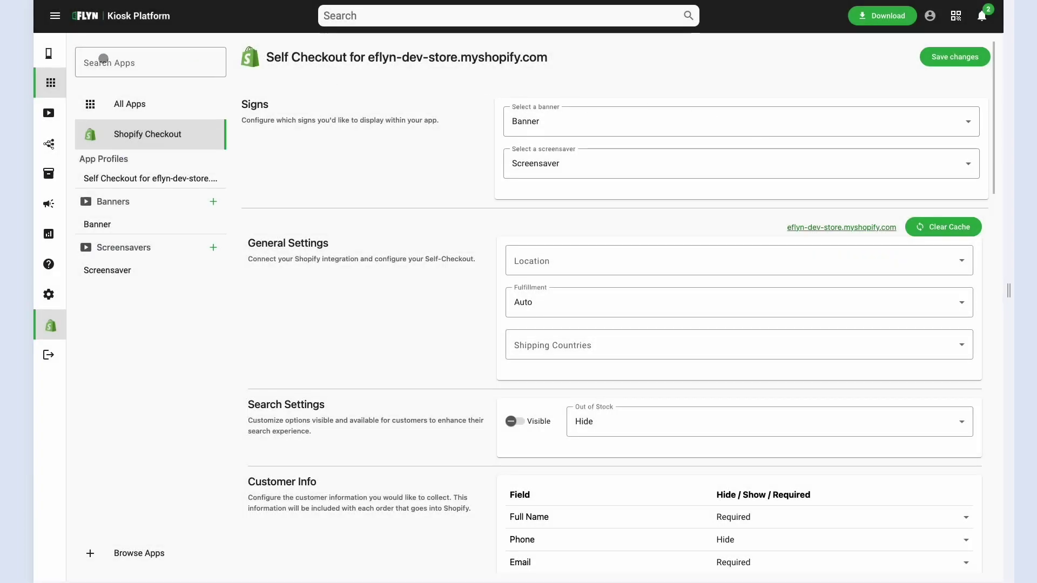
left_click(50, 53)
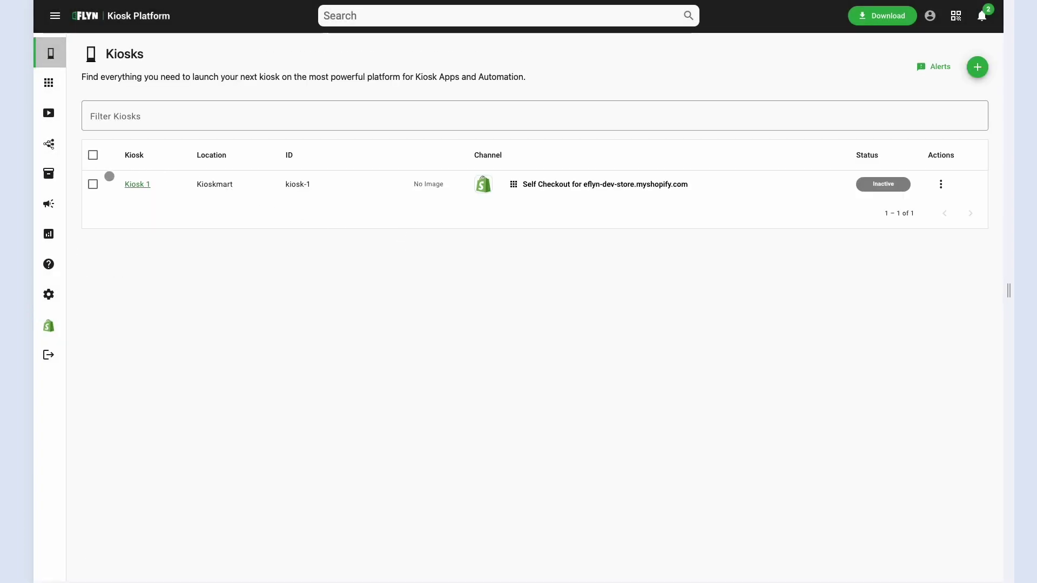
Open Kiosk 1 and tap past the preview's Tap to Start screen to the Kiosk Mart catalog.
left_click(137, 185)
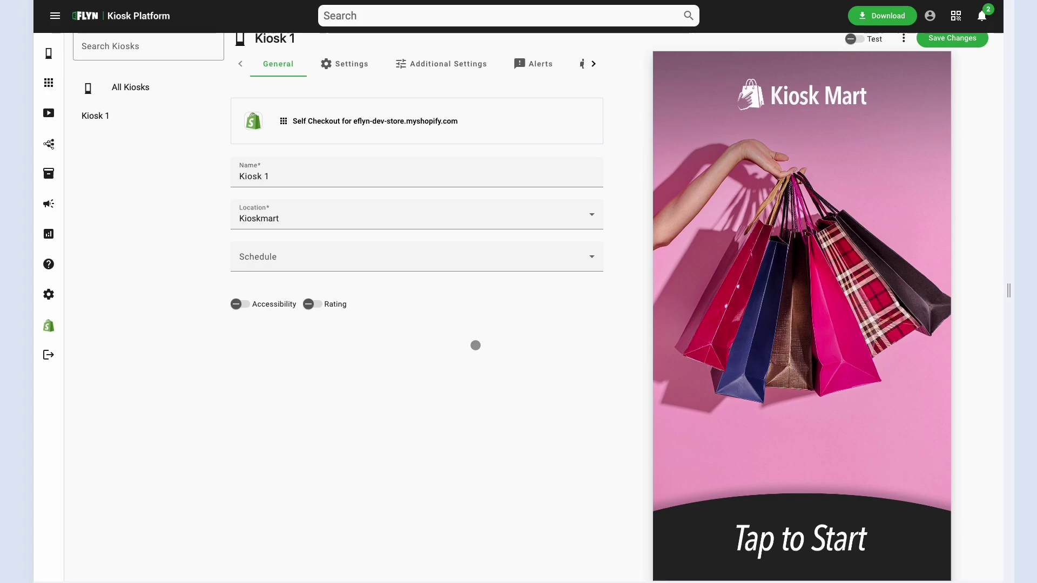
left_click(870, 380)
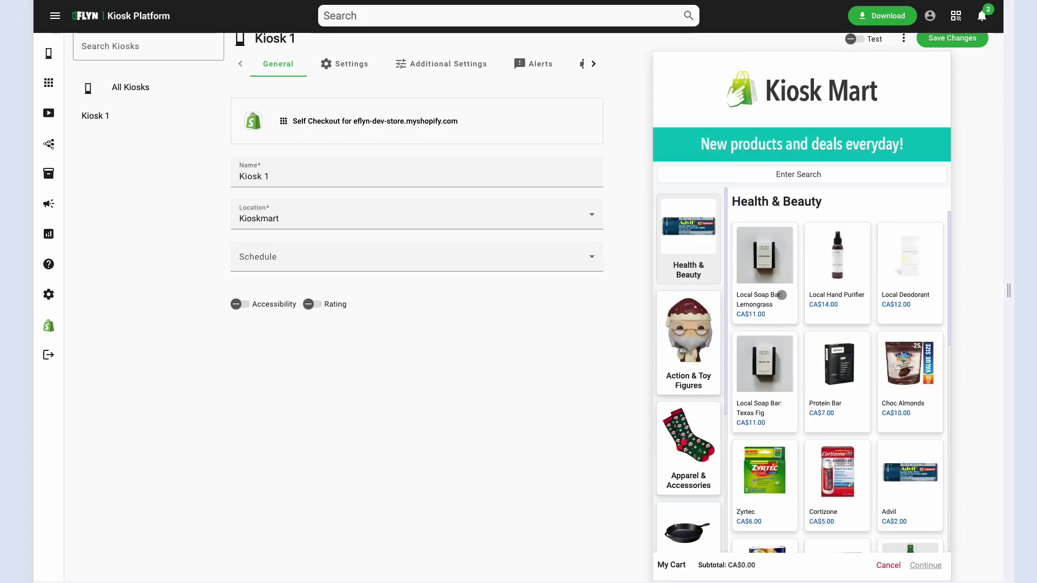
Search the preview for 'game' and add the Chess Board Game to the cart.
left_click(811, 175)
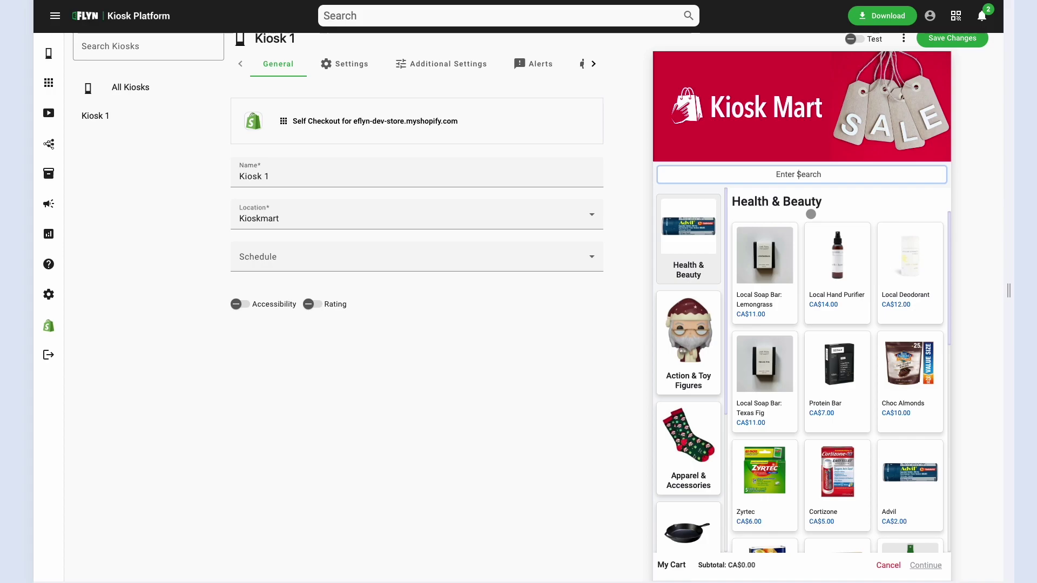
type("toy")
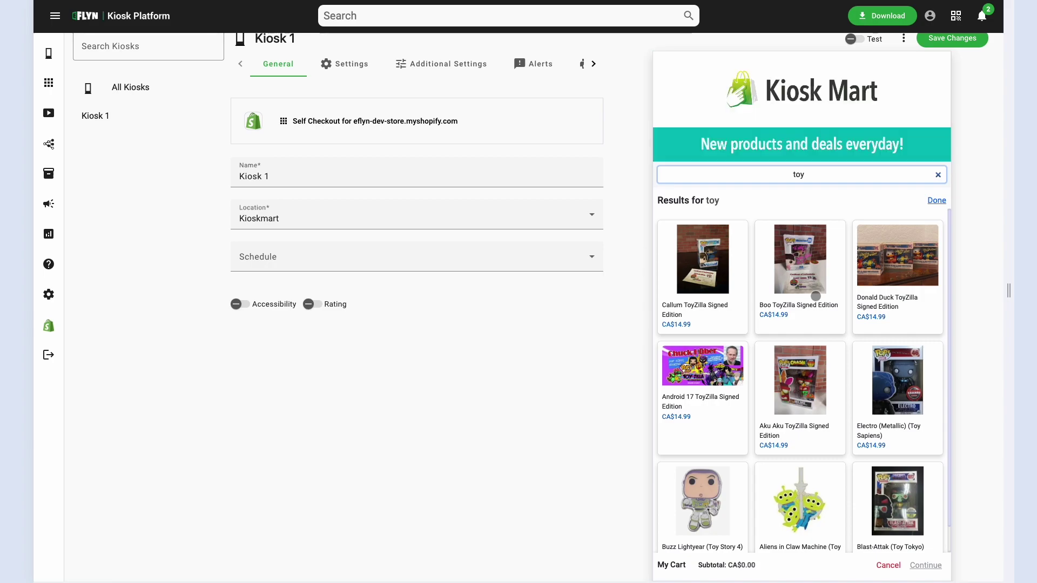
key("BackSpace")
key("BackSpace")
key("BackSpace")
type("game")
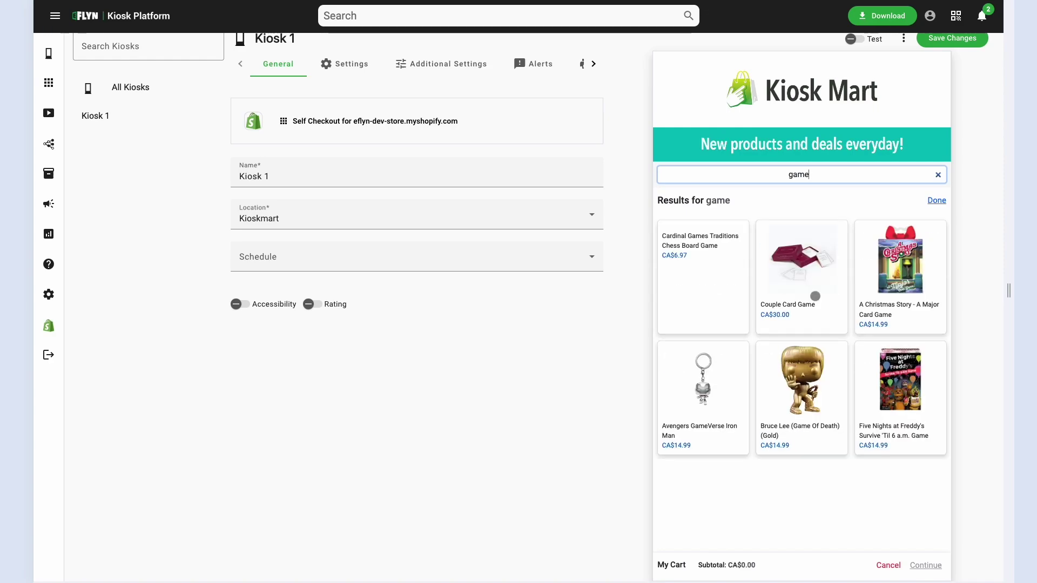
left_click(708, 274)
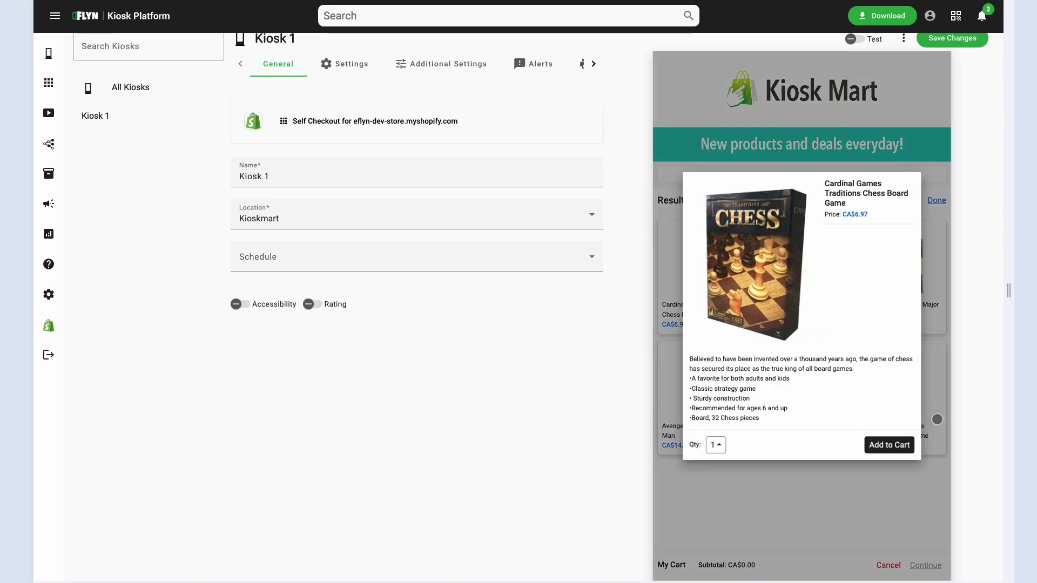
left_click(889, 445)
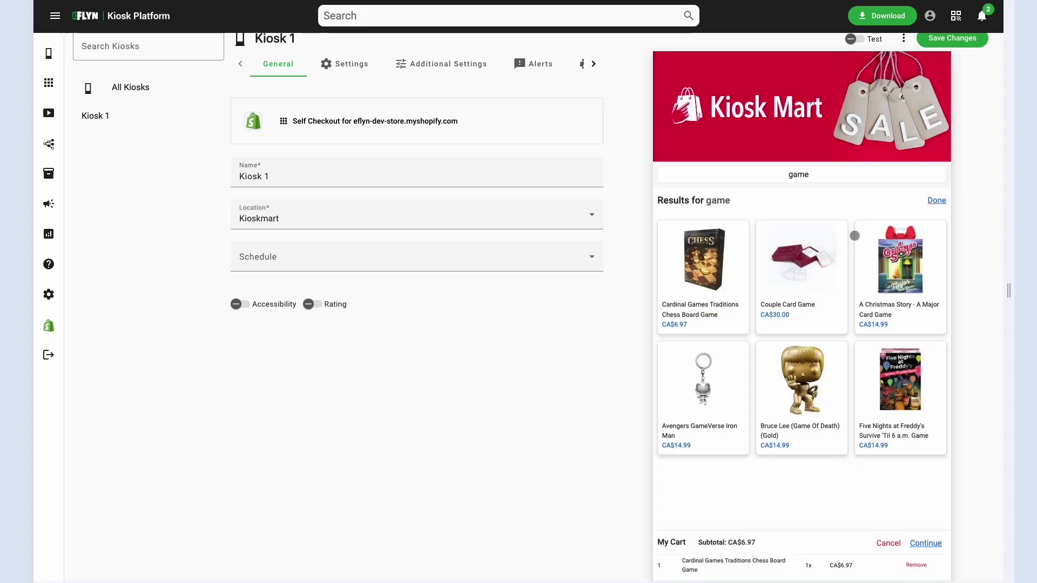
Search for 'cube', add the Rubik's Cube to the cart, and continue to the cart review.
left_click(795, 170)
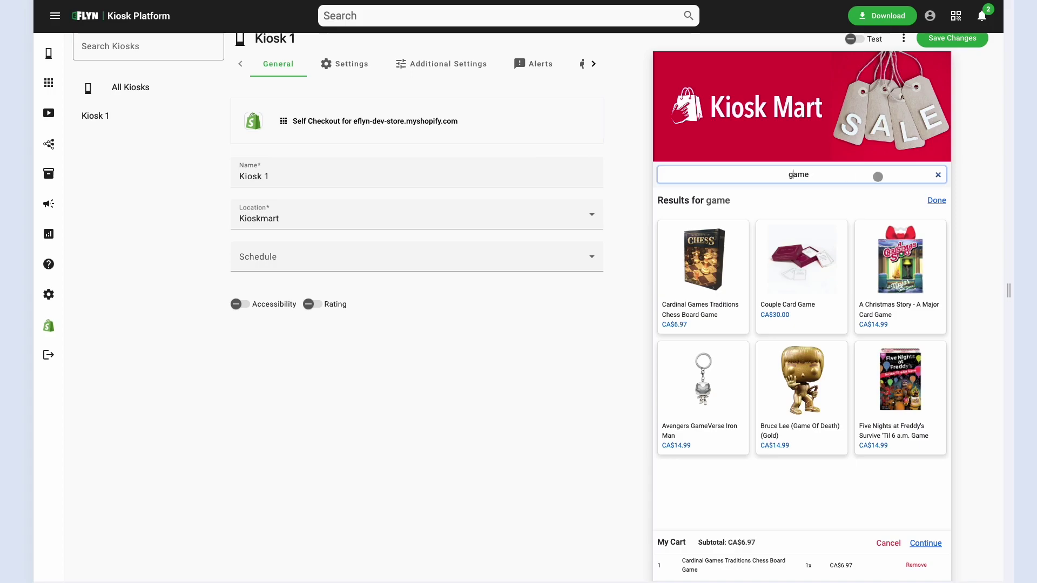
left_click(938, 175)
type("cube")
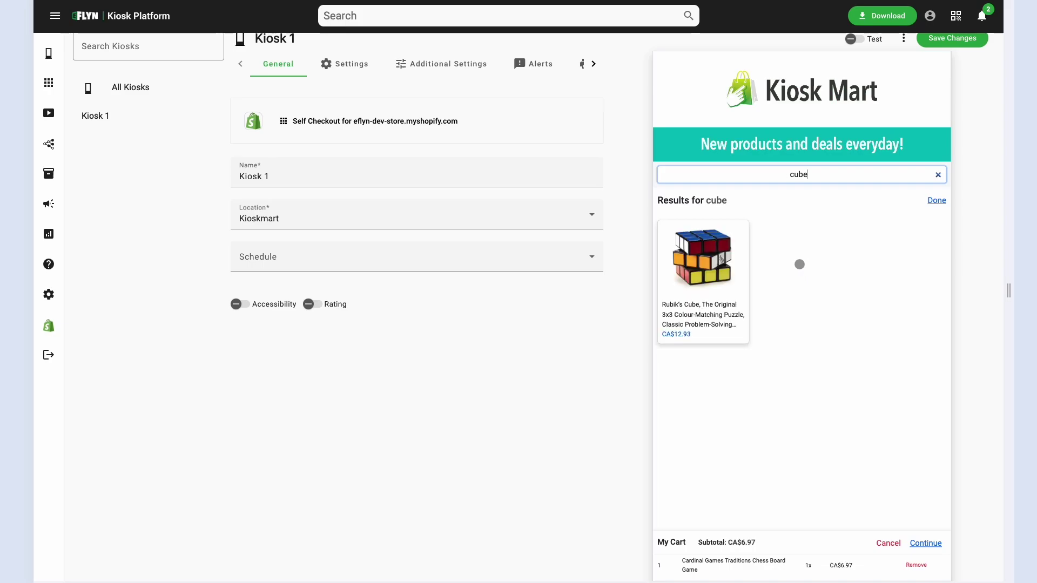
left_click(708, 269)
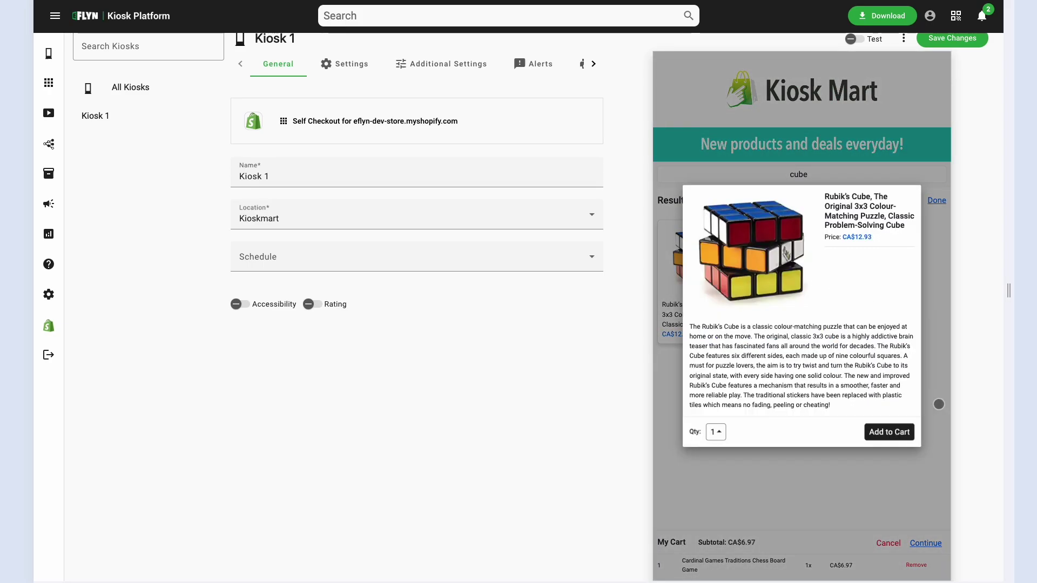
left_click(876, 435)
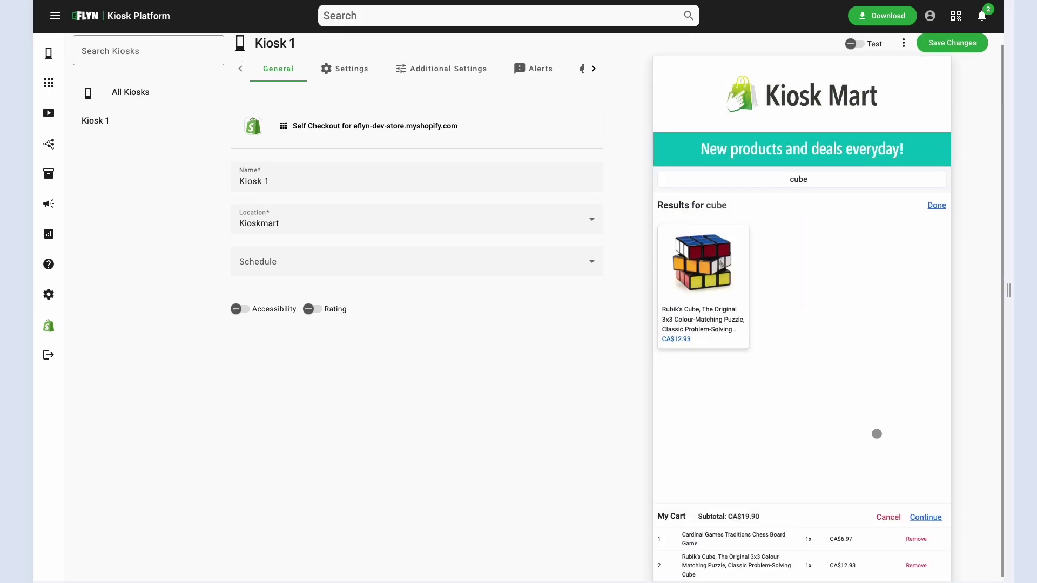
left_click(926, 511)
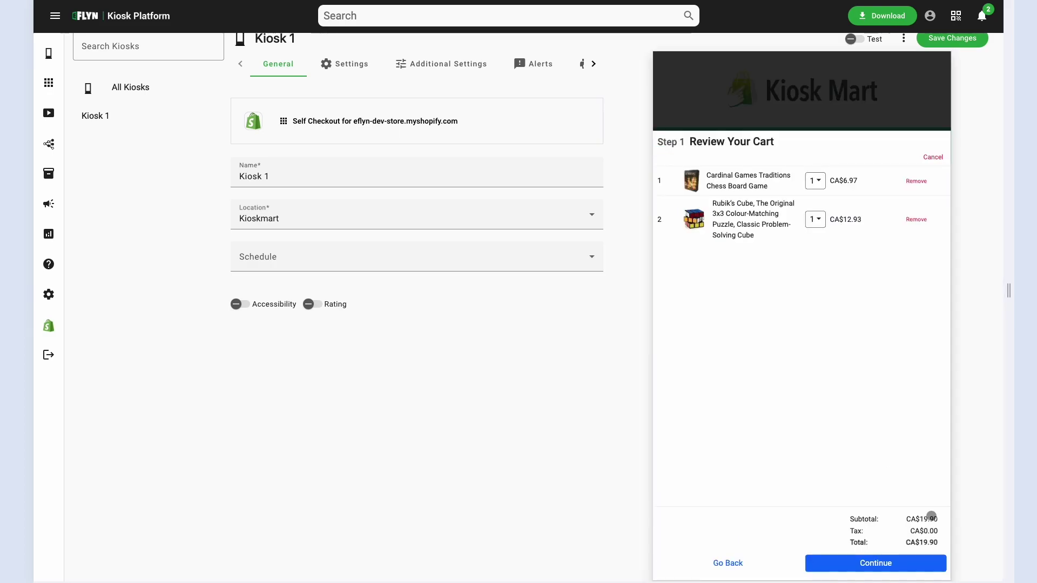